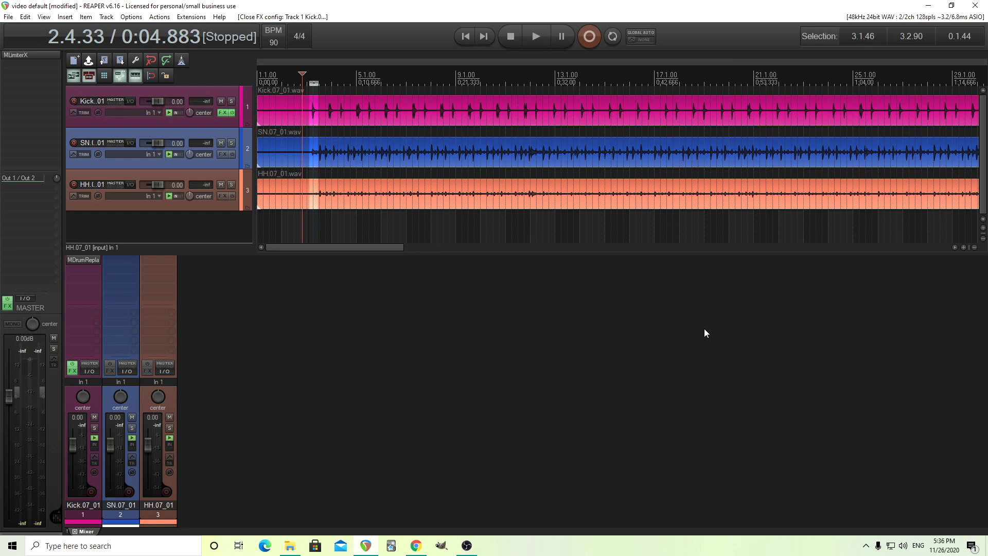
# After checking the MDrumReplacer product page, bypass the plugin on Kick.07_01 and play the unreplaced drums.
pyautogui.click(416, 546)
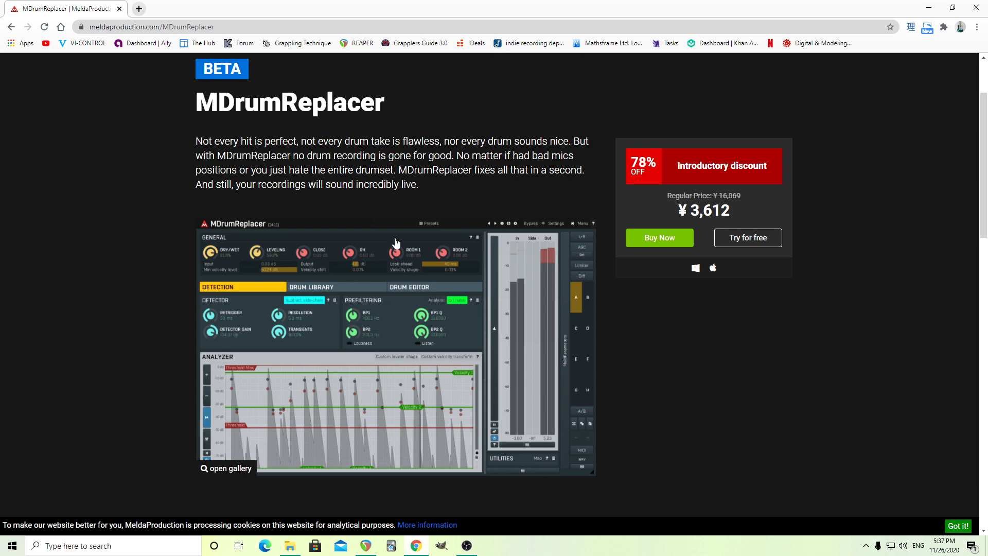
pyautogui.click(363, 547)
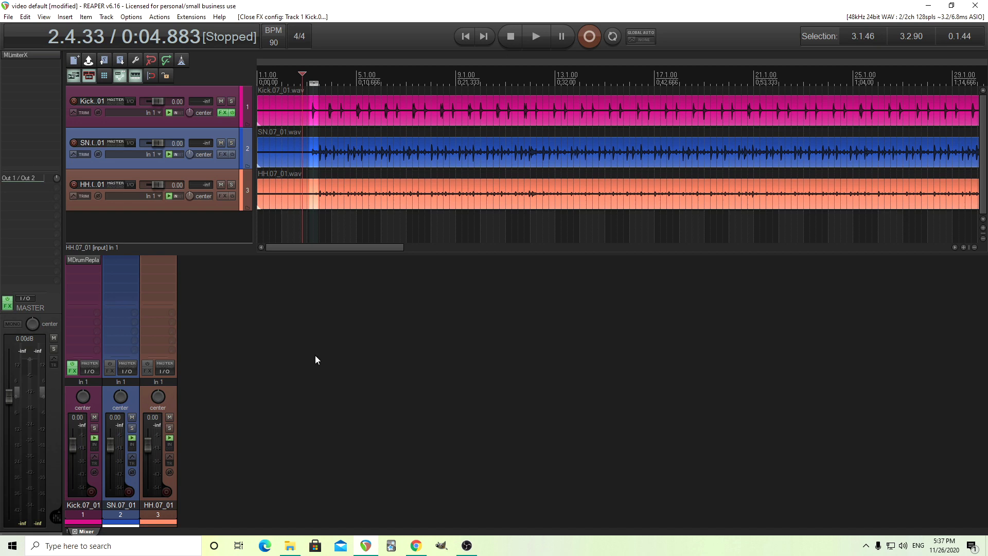
pyautogui.keyDown('shift'); pyautogui.click(88, 261); pyautogui.keyUp('shift')
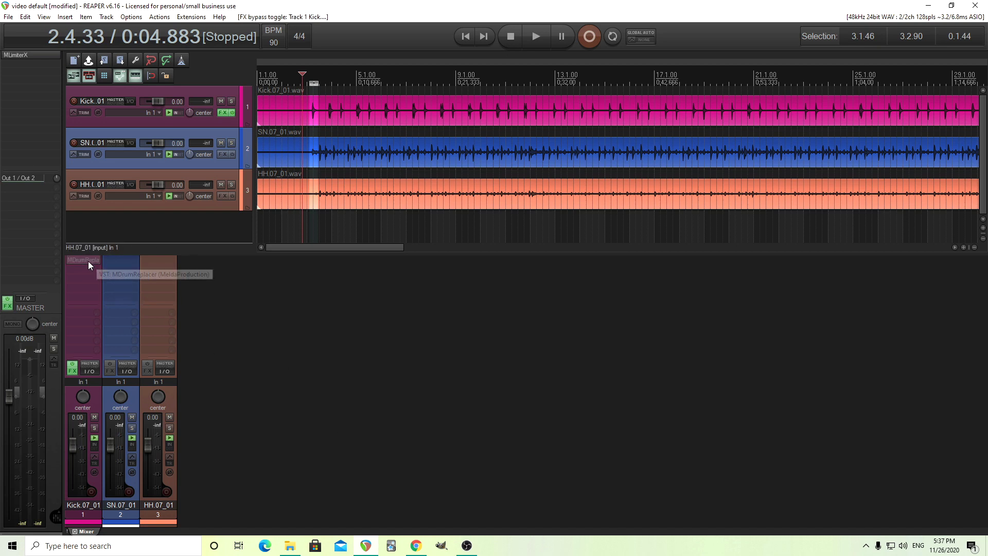
pyautogui.click(536, 36)
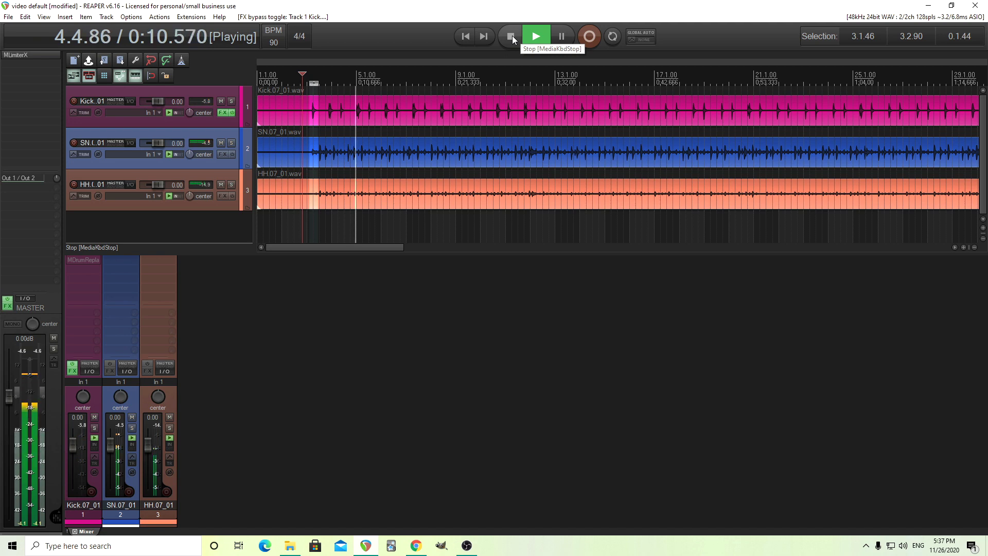
pyautogui.click(512, 36)
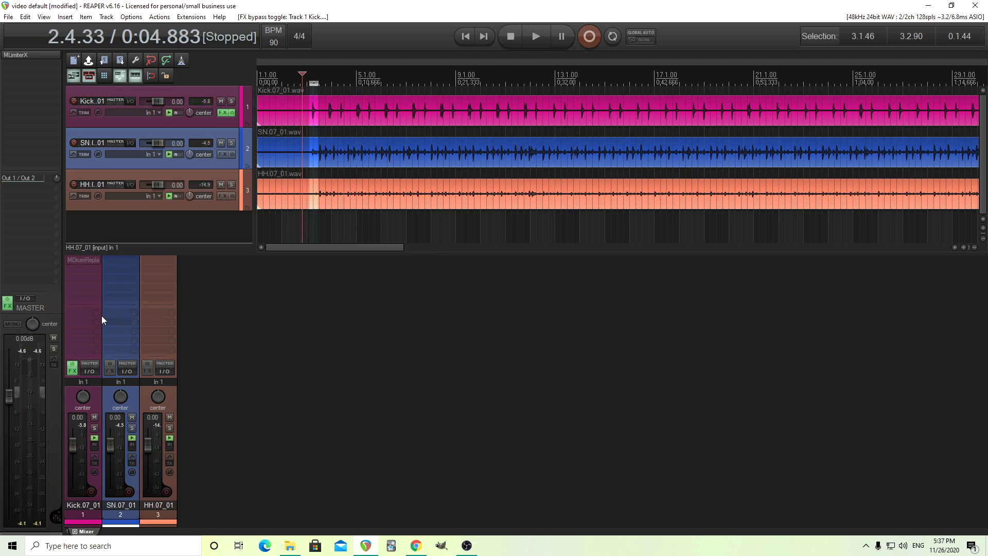
# Re-enable MDrumReplacer on the kick, move its window higher, and set dry/wet to 50%.
pyautogui.keyDown('shift'); pyautogui.click(85, 261); pyautogui.keyUp('shift')
pyautogui.click(86, 261)
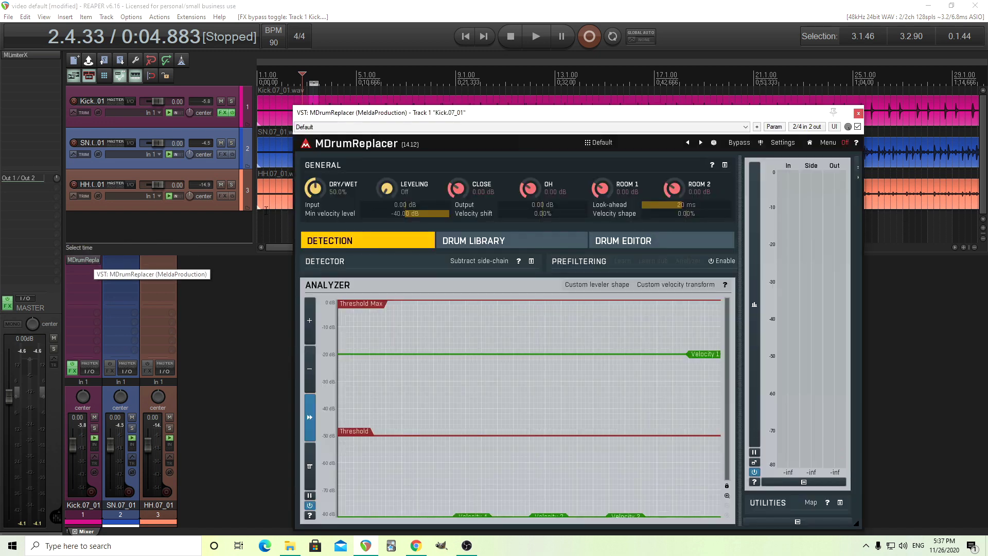
pyautogui.moveTo(401, 111); pyautogui.dragTo(379, 91)
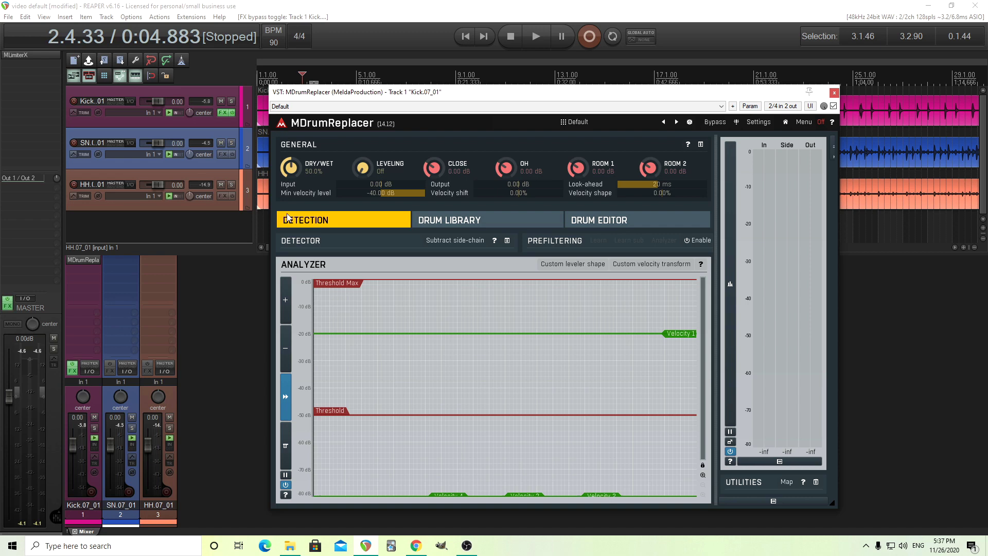
pyautogui.doubleClick(291, 166)
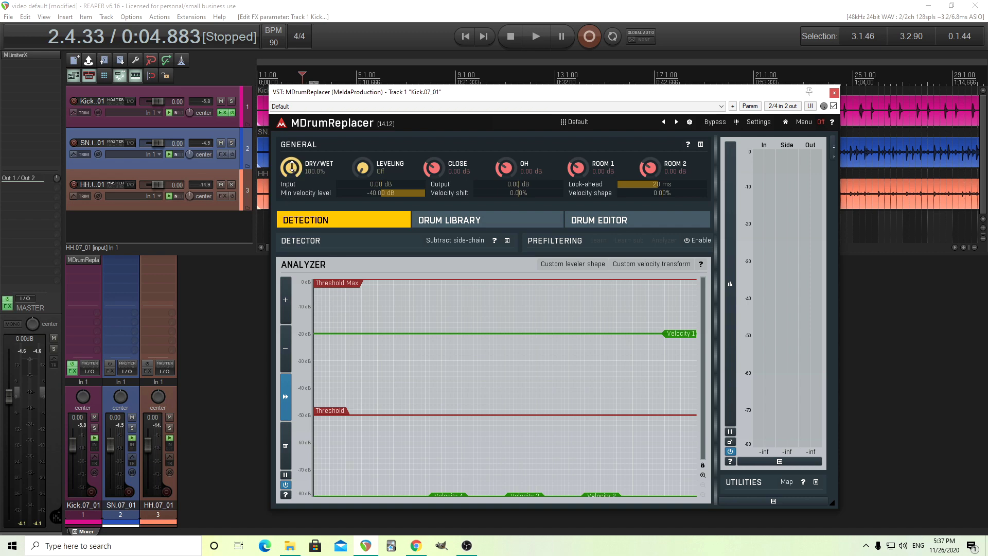
pyautogui.moveTo(292, 167); pyautogui.dragTo(291, 167)
# Set MDrumReplacer's kick dry/wet mix to 100%, fully wet.
pyautogui.doubleClick(292, 167)
# Switch MDrumReplacer to its Drum Library and bring up the Menu's download and install options.
pyautogui.click(439, 226)
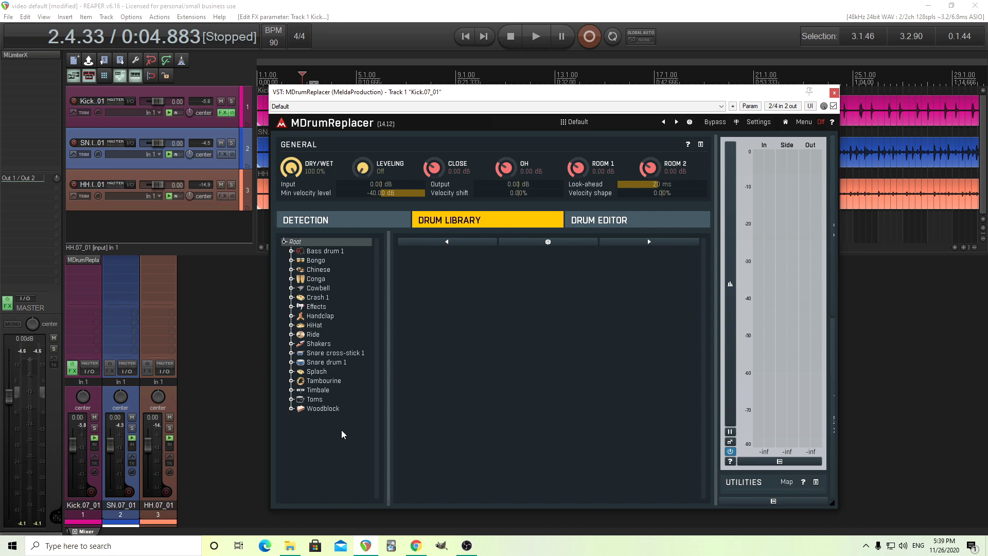
pyautogui.click(805, 124)
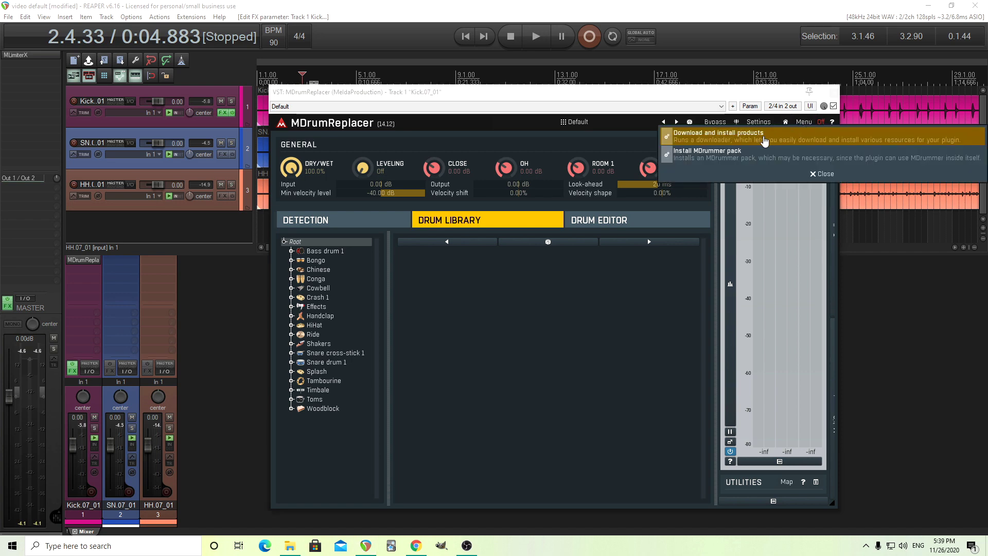
# Open Download and install products, scroll through the installed packs including DrumEmpire2020, then close it.
pyautogui.click(765, 140)
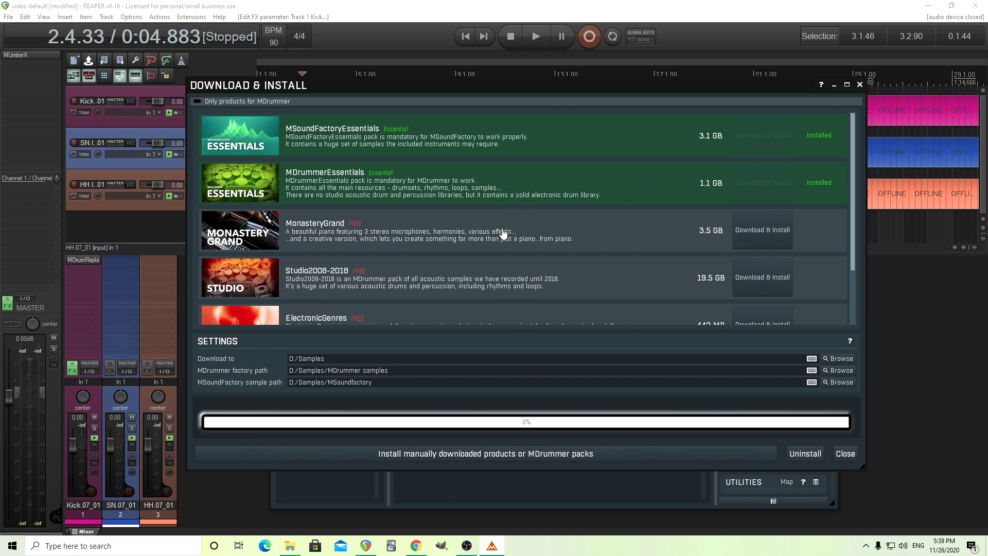
pyautogui.scroll(-2, 856, 260)
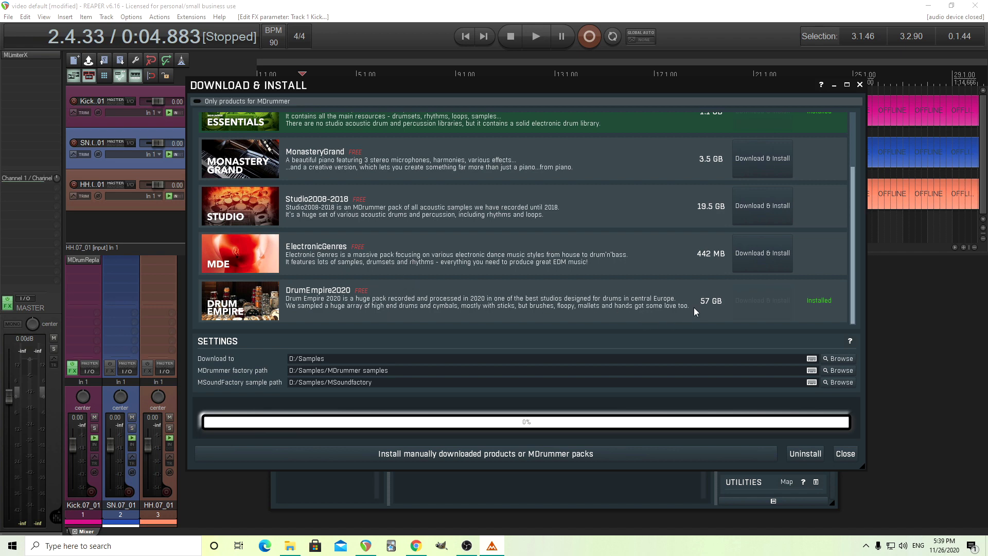
pyautogui.click(846, 454)
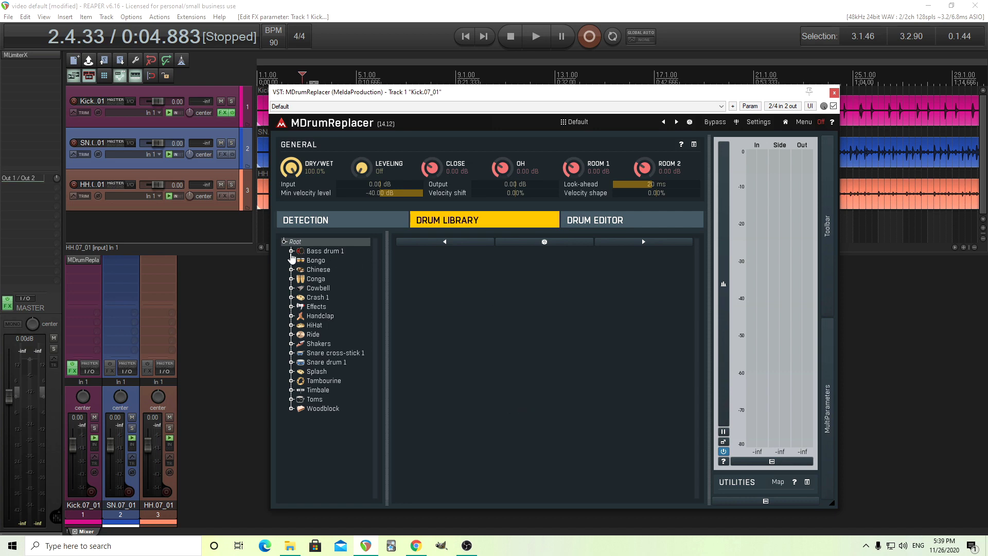
# Solo the kick track and load Drum Empire 2020 > Rock > 22x16 Gretsch Custom 2 as the kick.
pyautogui.click(292, 252)
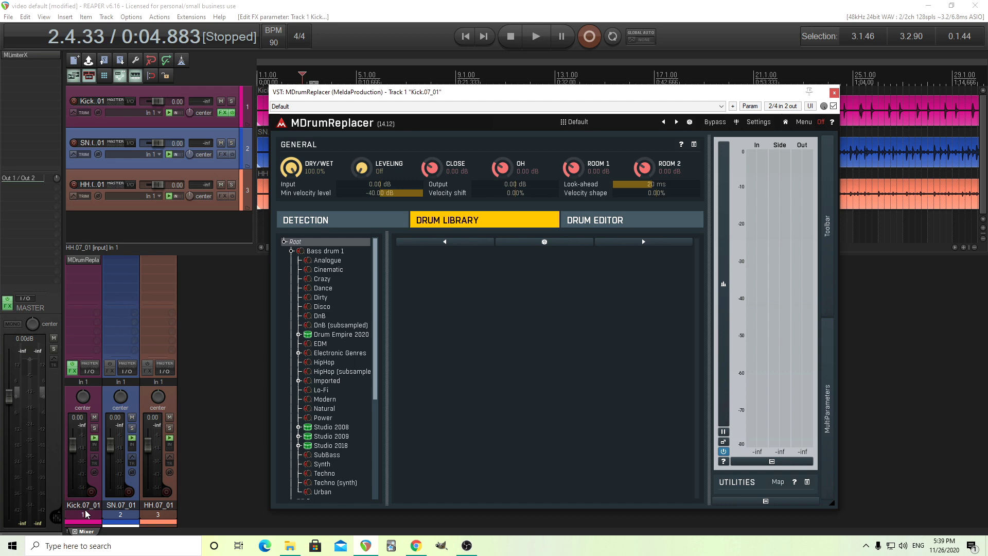
pyautogui.click(94, 427)
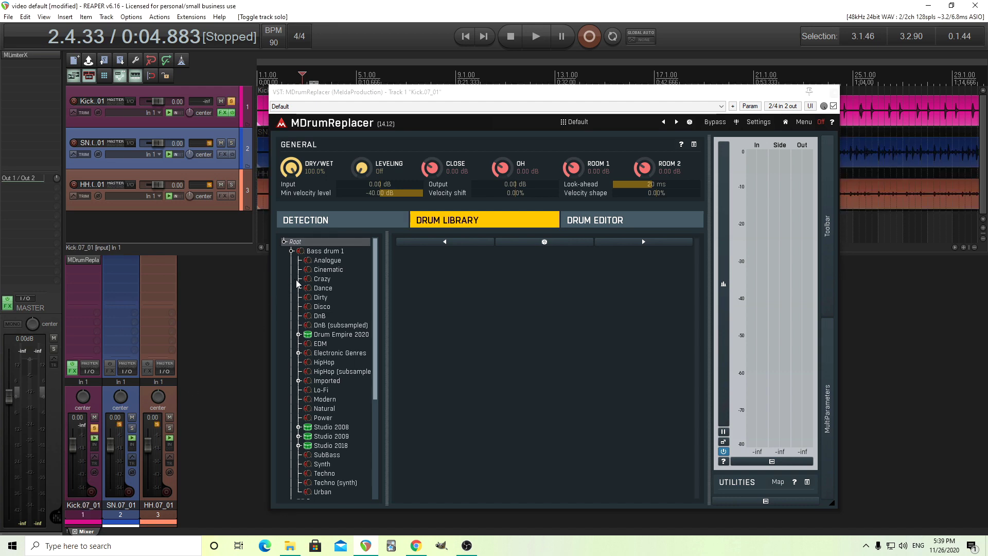
pyautogui.moveTo(373, 269)
pyautogui.mouseDown()
pyautogui.moveTo(374, 360)
pyautogui.moveTo(375, 271)
pyautogui.mouseUp()
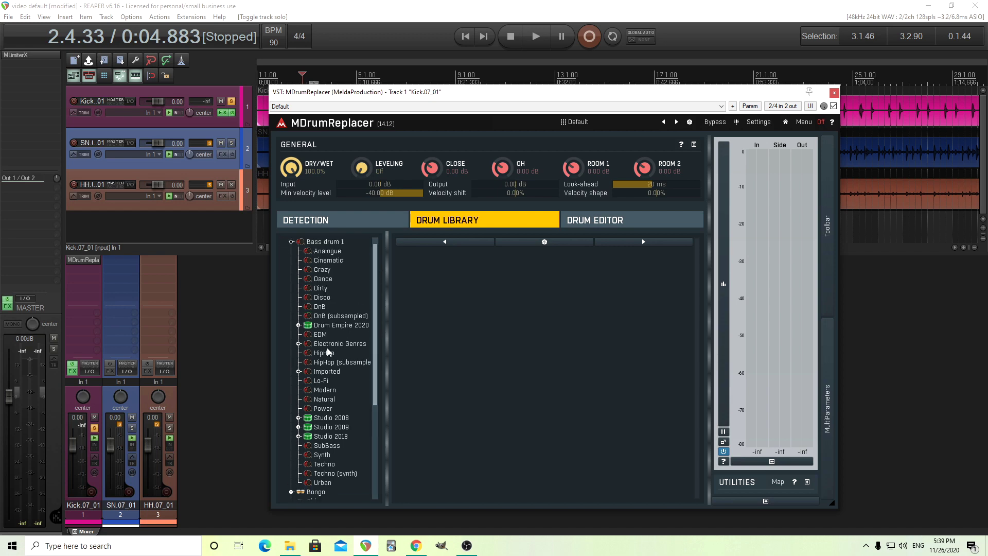
pyautogui.click(298, 326)
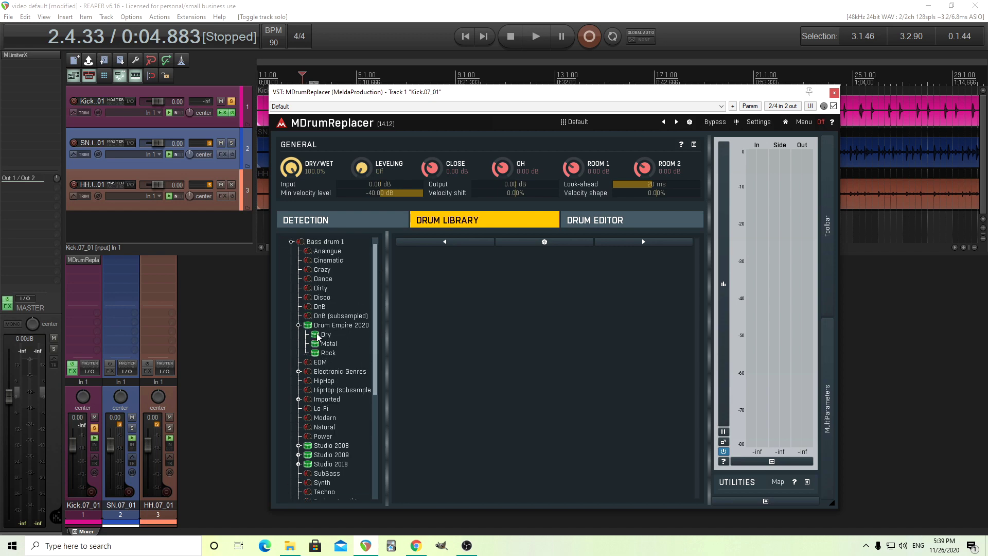
pyautogui.click(323, 354)
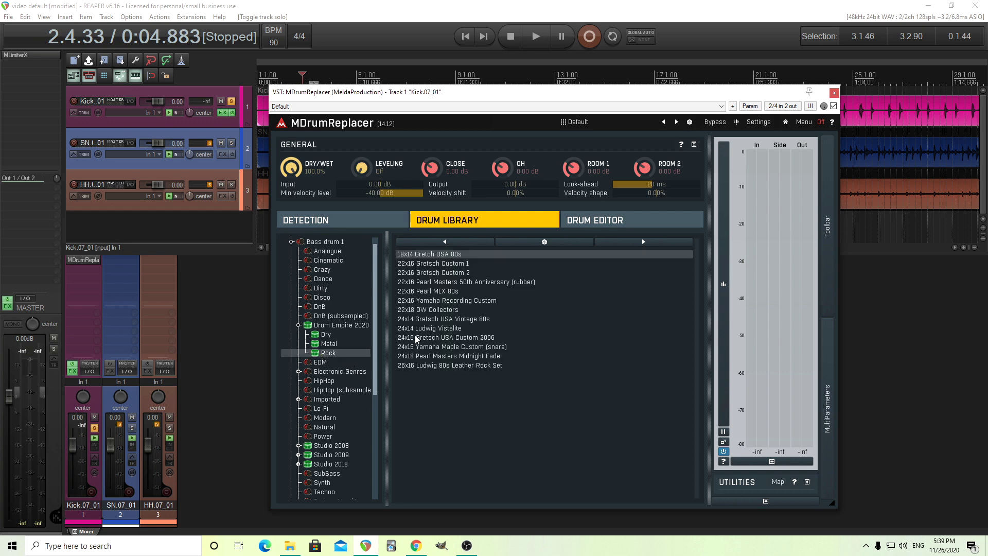
pyautogui.click(465, 275)
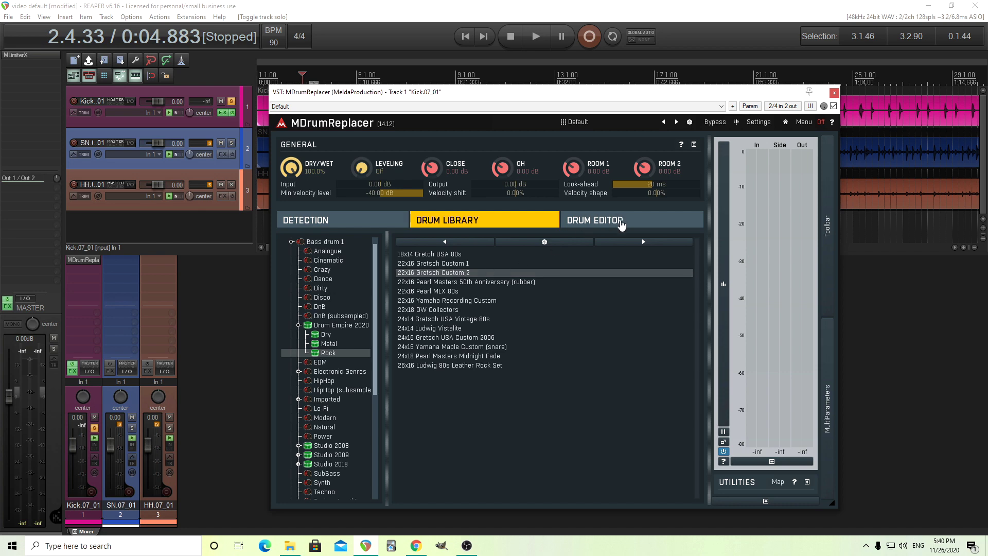
# Open the Drum Editor for the 22x16 kick and view its TurboComp/DynamicEq chain without adding effects.
pyautogui.click(620, 221)
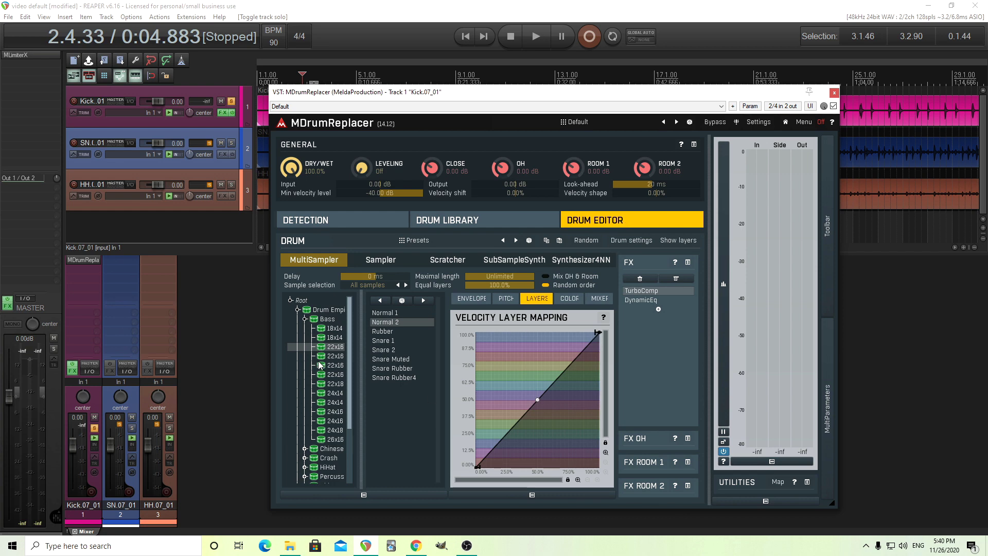
pyautogui.click(450, 222)
pyautogui.click(598, 220)
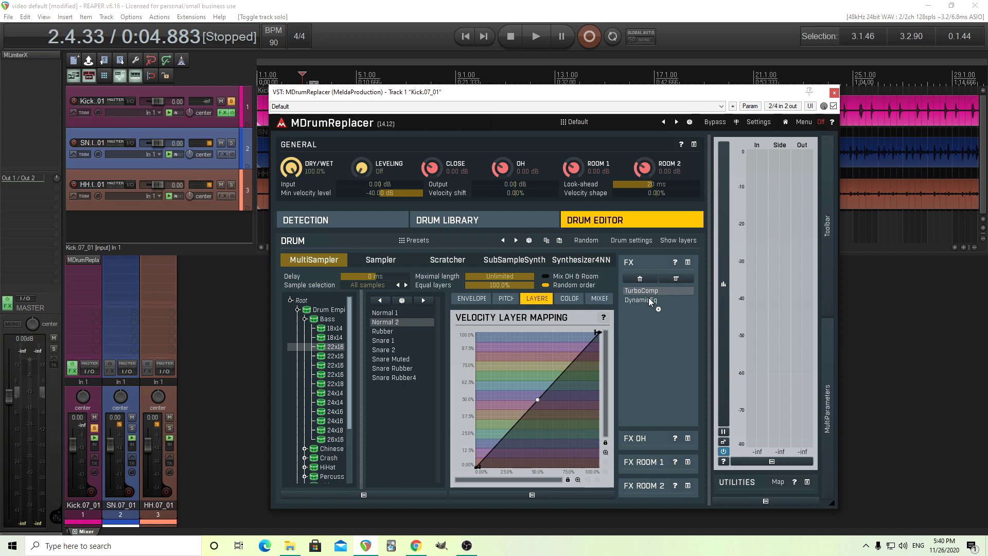
pyautogui.click(448, 220)
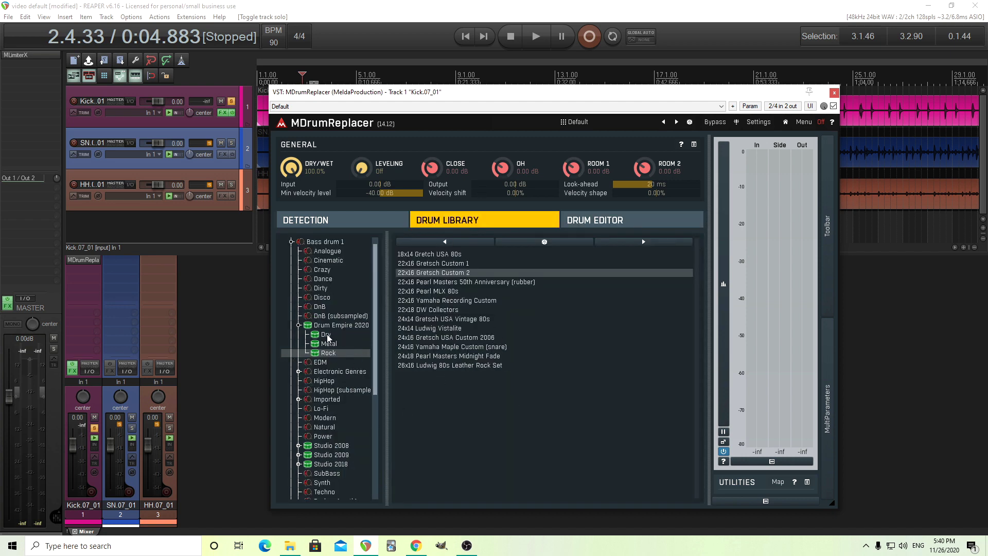
pyautogui.click(590, 222)
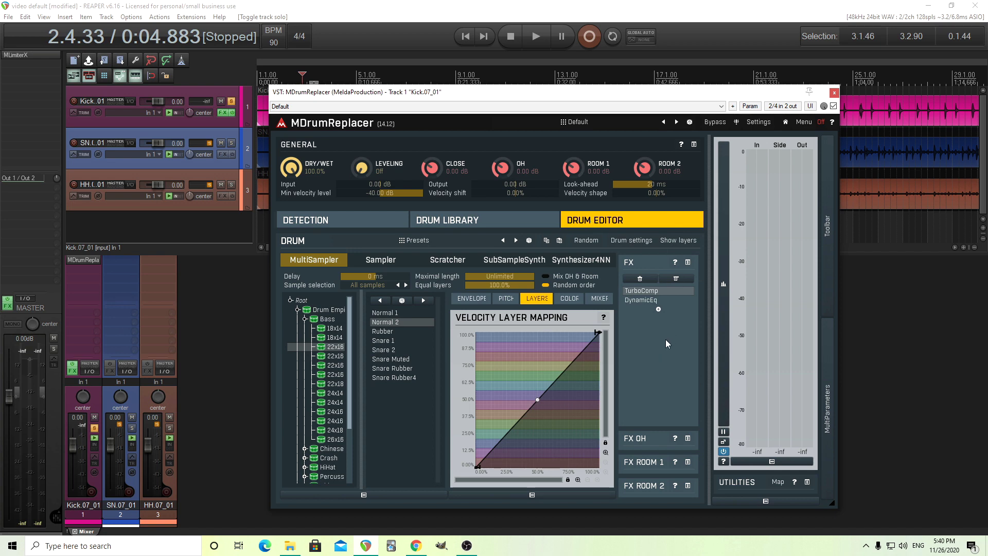
pyautogui.click(658, 309)
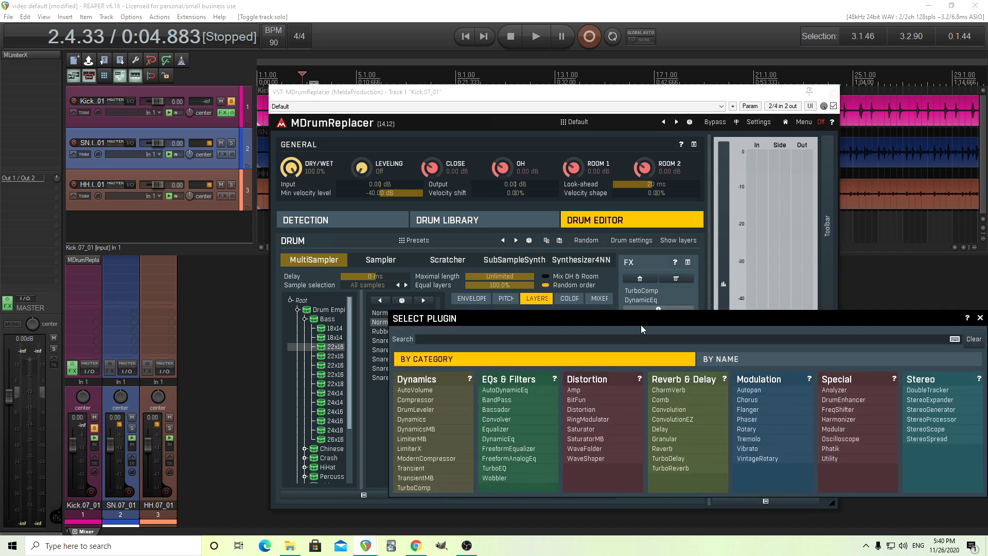
pyautogui.click(981, 319)
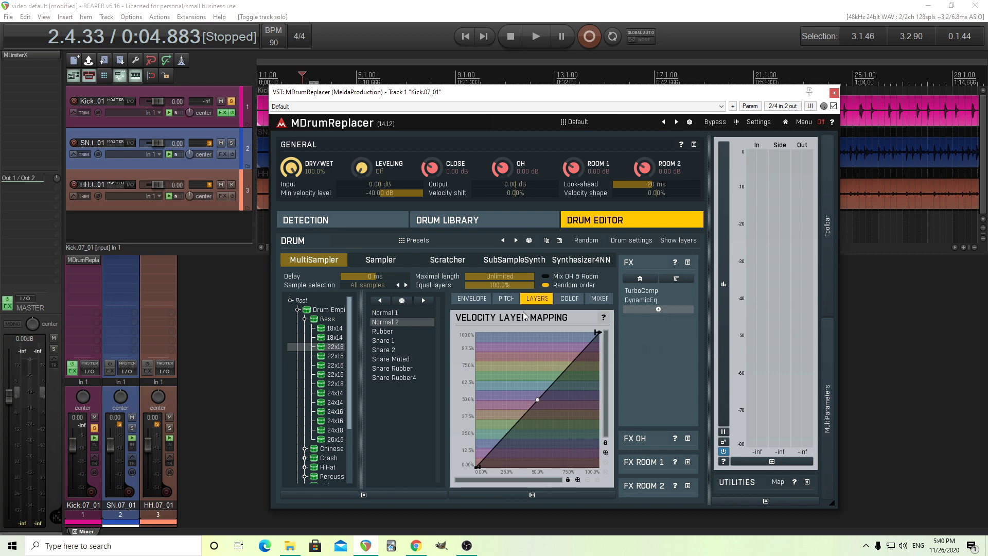
# Toggle the overhead FX section, then view the kick's Envelope, Pitch, Layers and Color panels.
pyautogui.click(687, 439)
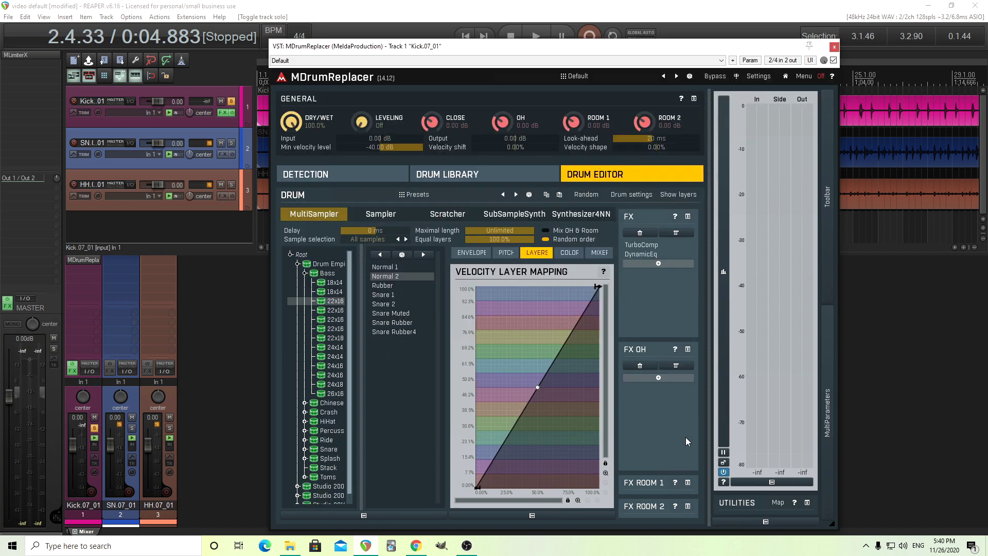
pyautogui.click(688, 349)
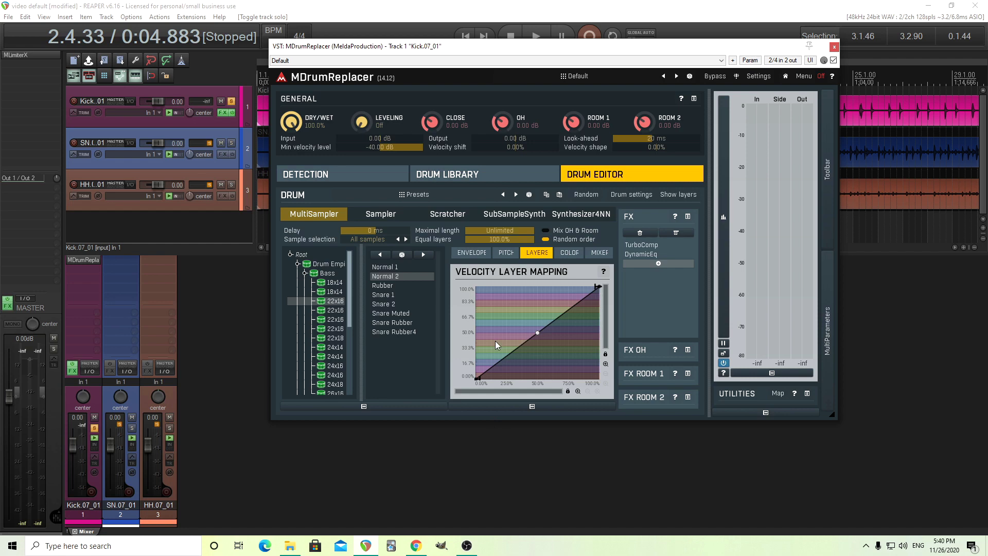
pyautogui.click(472, 253)
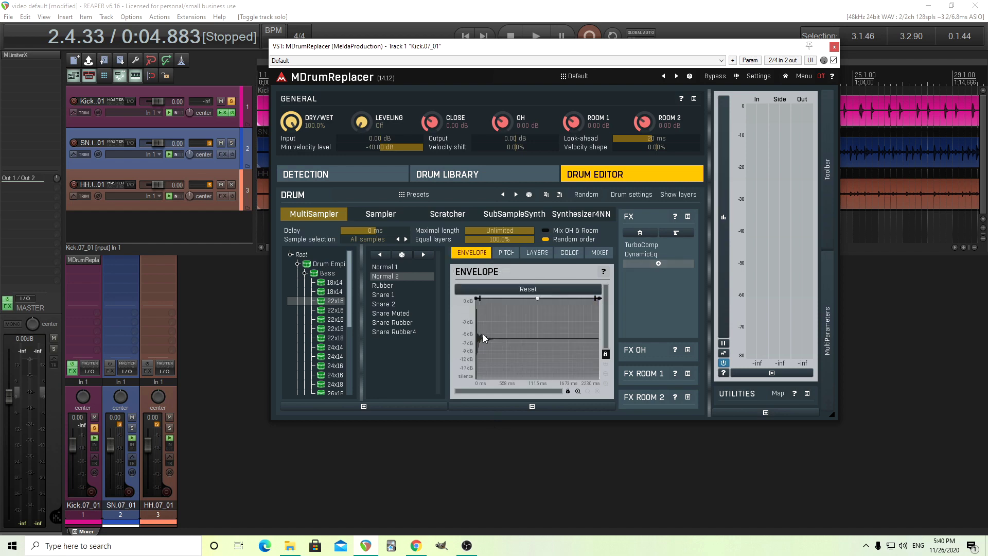
pyautogui.click(505, 253)
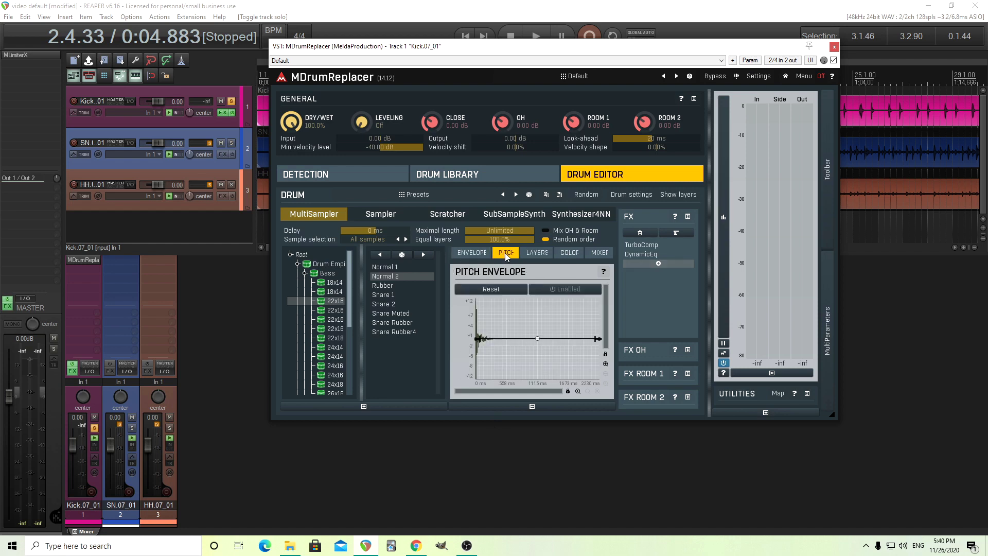
pyautogui.click(533, 255)
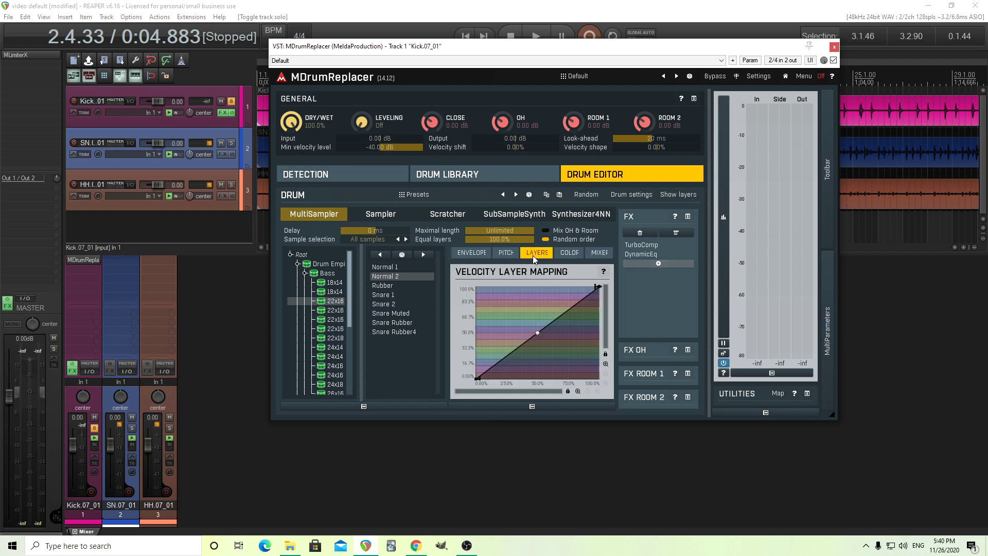
pyautogui.click(567, 256)
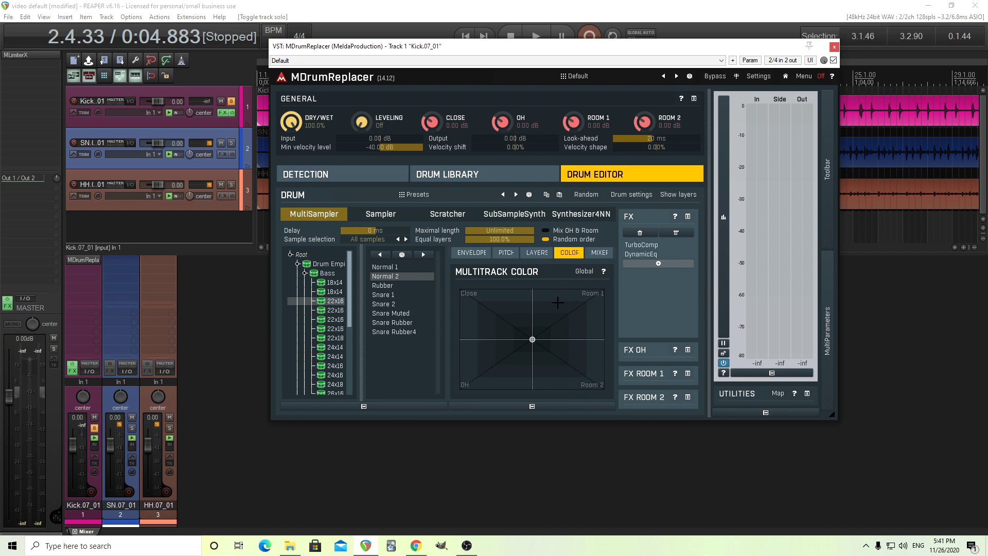
# Return to Detection, move the window down, and set the kick threshold to about -31 dB during playback.
pyautogui.click(343, 175)
pyautogui.moveTo(445, 47); pyautogui.dragTo(475, 154)
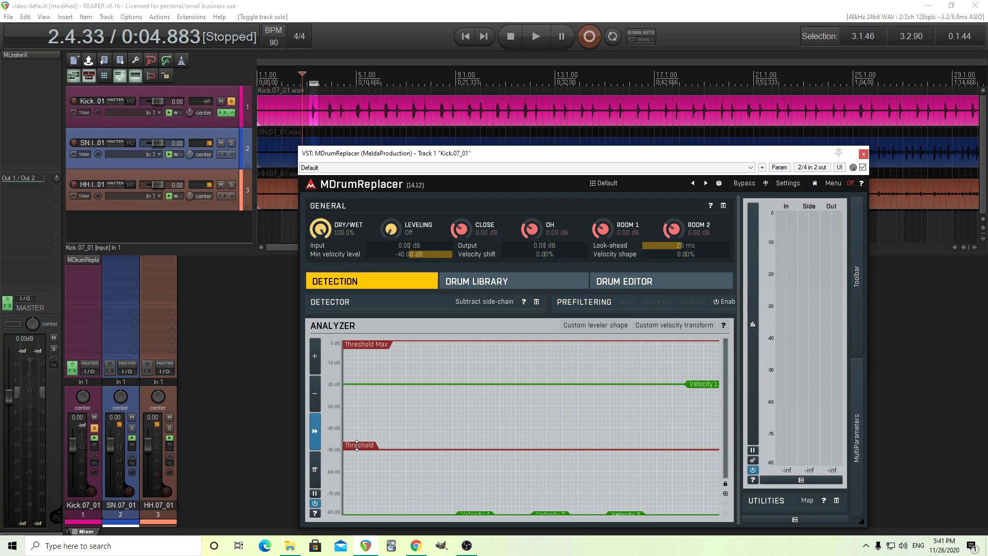
pyautogui.click(536, 37)
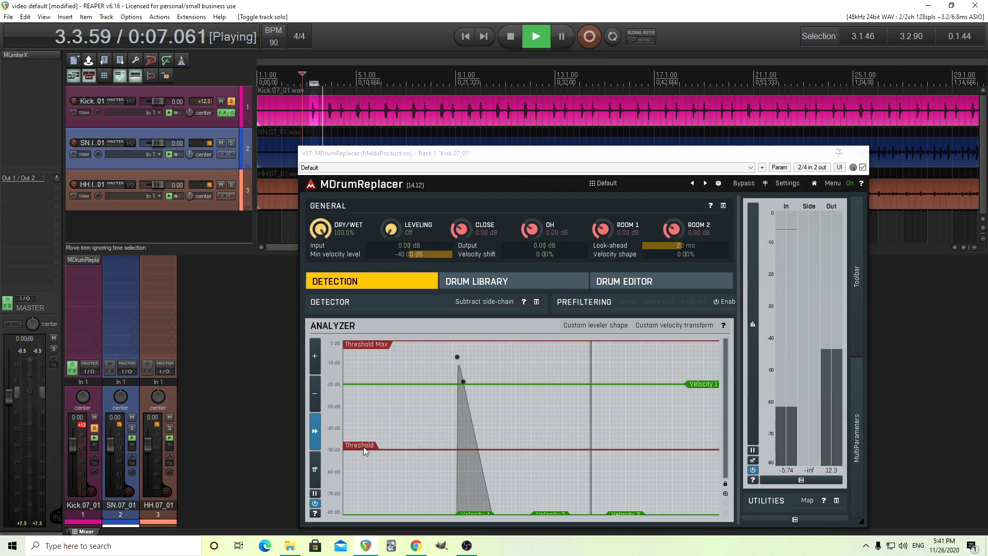
pyautogui.click(511, 37)
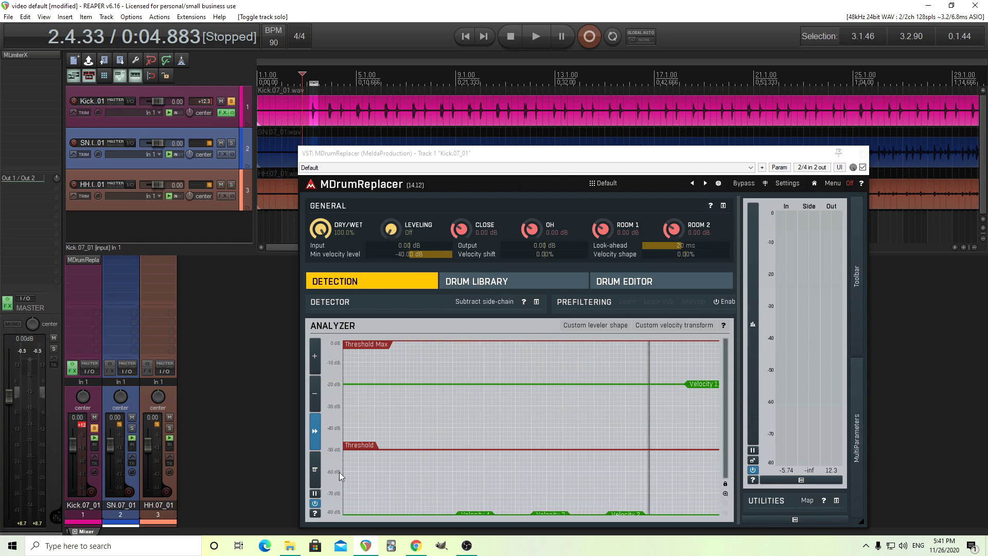
pyautogui.moveTo(359, 449); pyautogui.dragTo(371, 406)
pyautogui.click(535, 36)
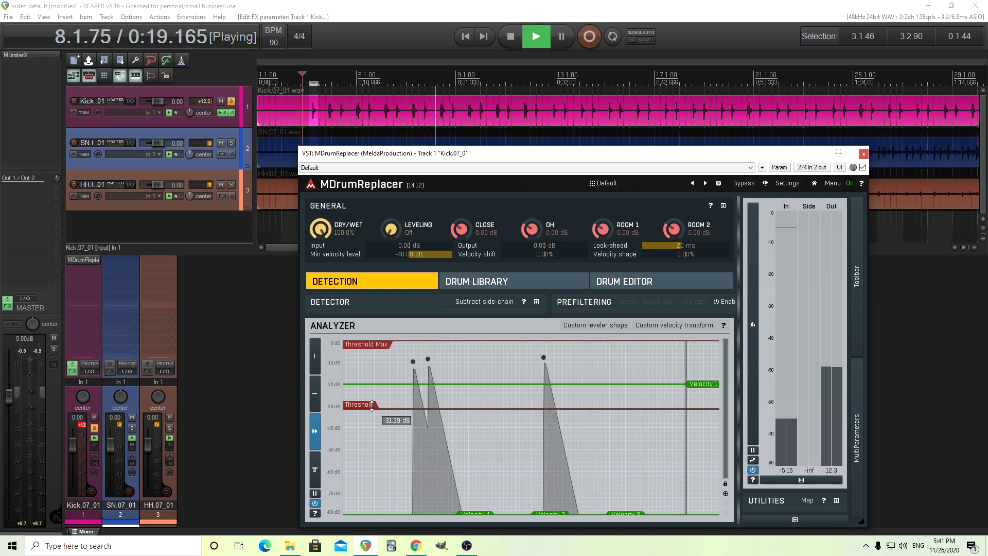
pyautogui.moveTo(372, 406); pyautogui.dragTo(372, 405)
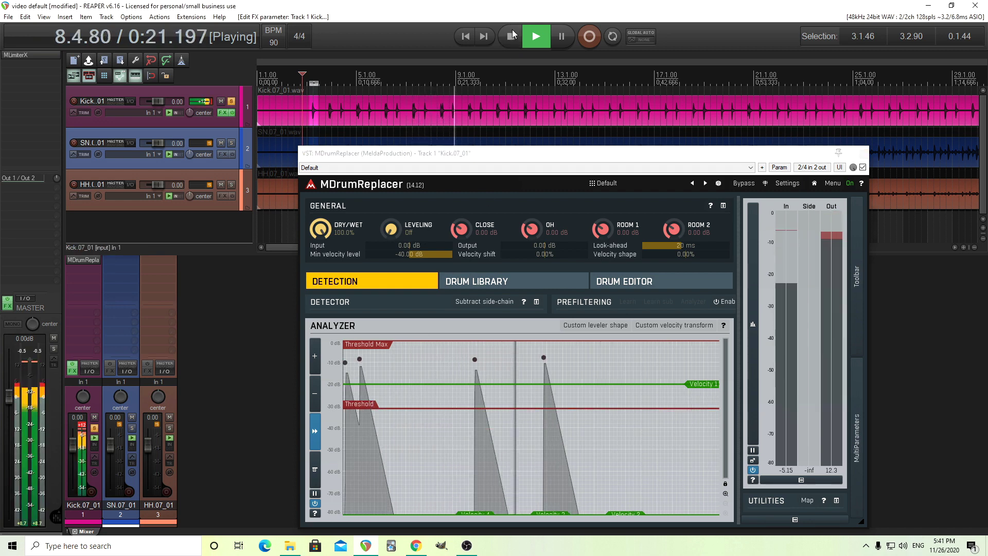
pyautogui.press('space')
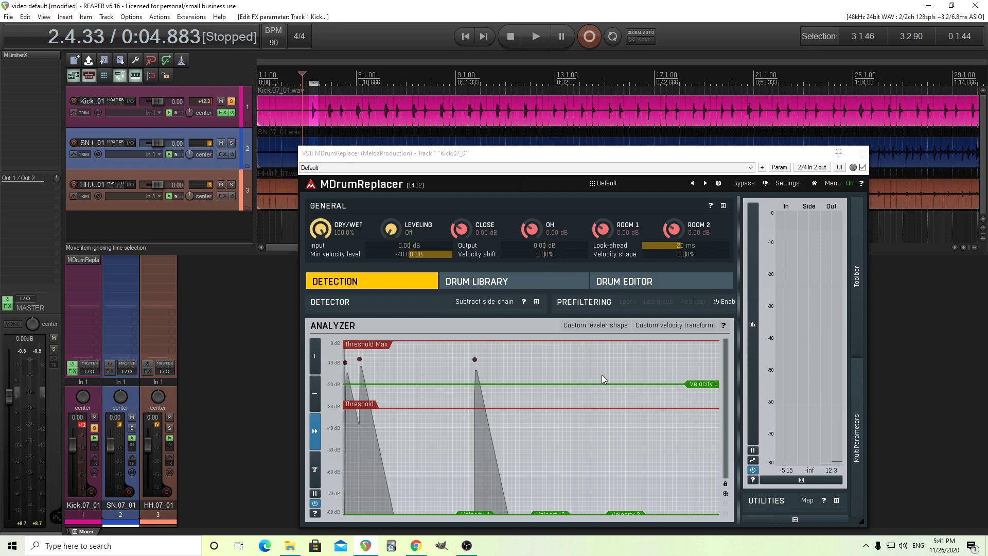
# Lower MDrumReplacer's output to -14.4 dB while auditioning the kick.
pyautogui.moveTo(561, 245)
pyautogui.mouseDown()
pyautogui.moveTo(561, 263)
pyautogui.moveTo(550, 255)
pyautogui.mouseUp()
pyautogui.press('space')
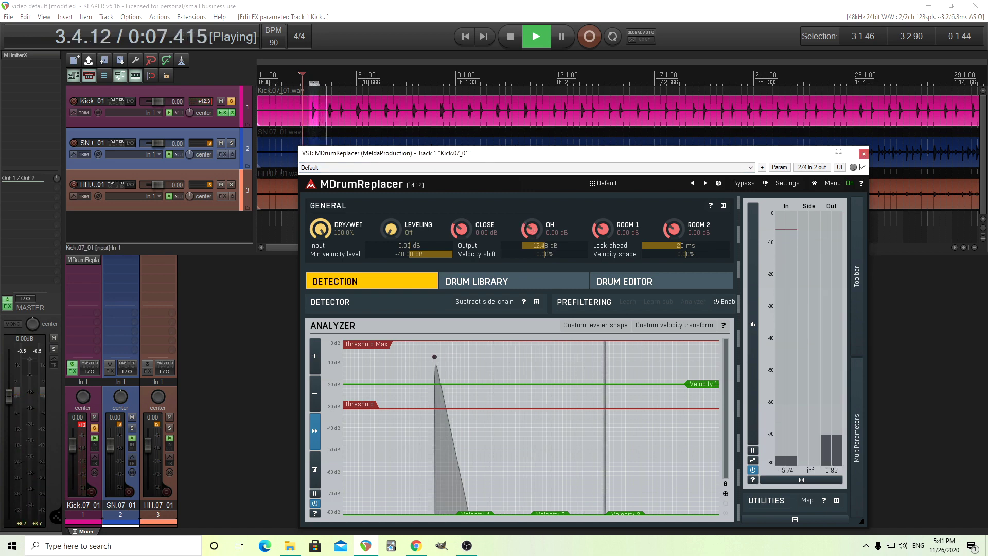
pyautogui.moveTo(548, 251); pyautogui.dragTo(549, 262)
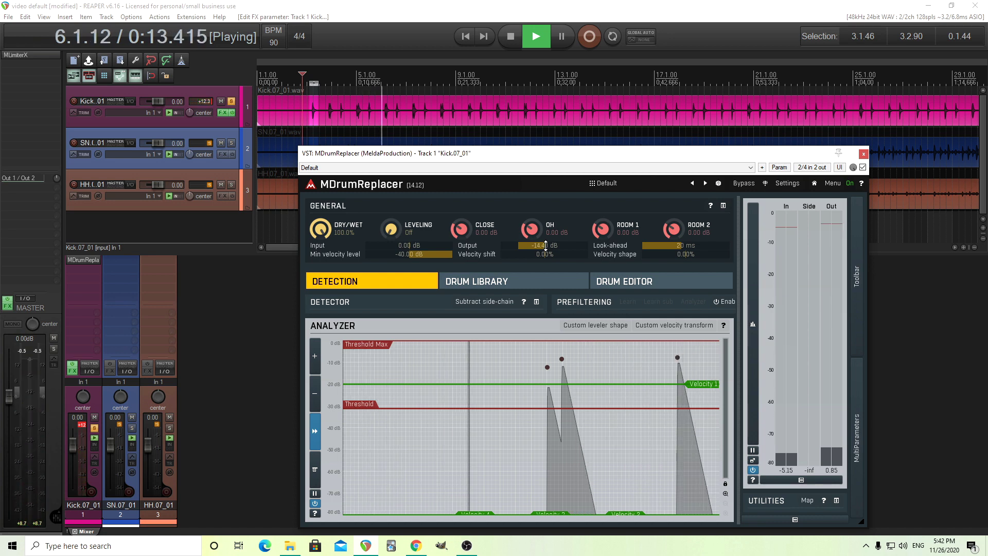
pyautogui.press('space')
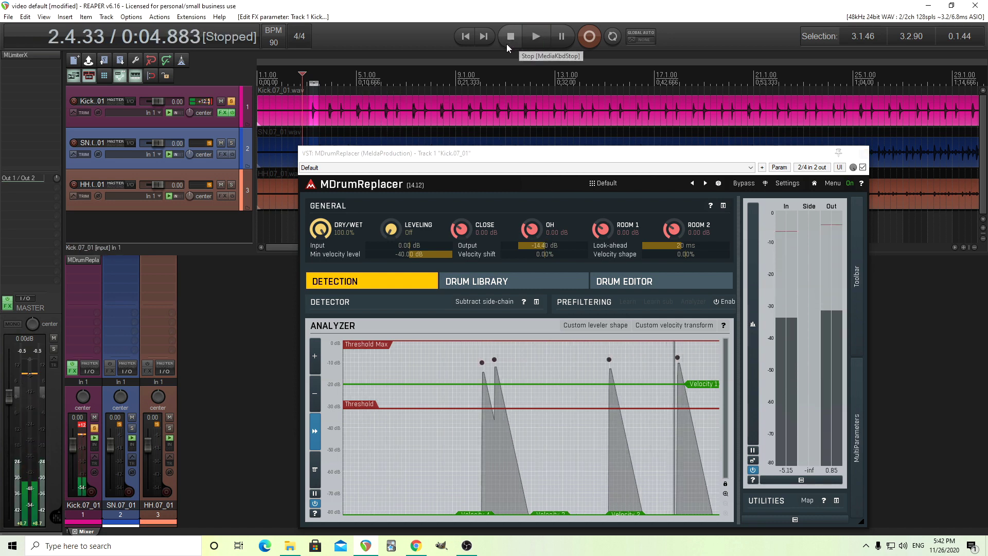
# Swap the kick to 22x16 Pearl MLX 80s, nudge Output up during playback, and return to Detection.
pyautogui.click(495, 286)
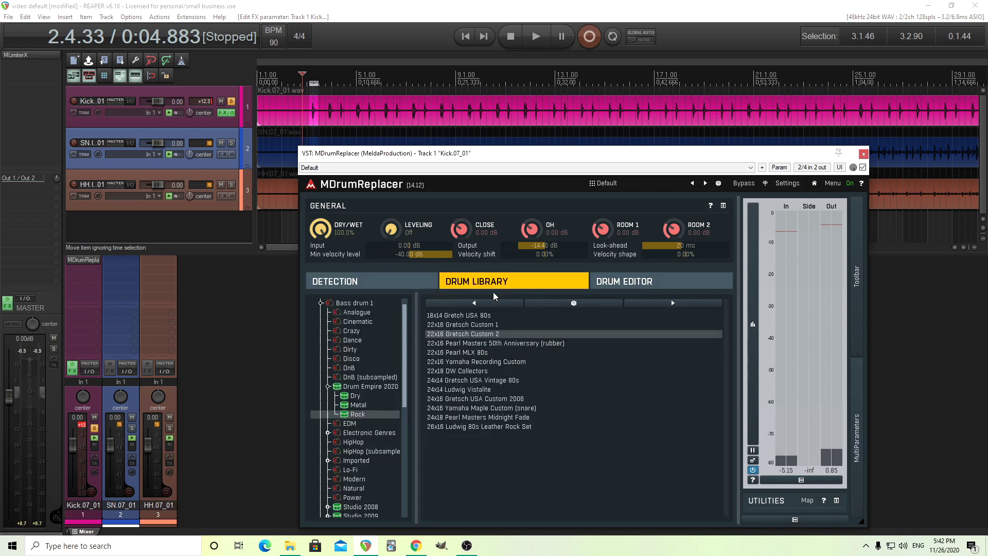
pyautogui.click(473, 352)
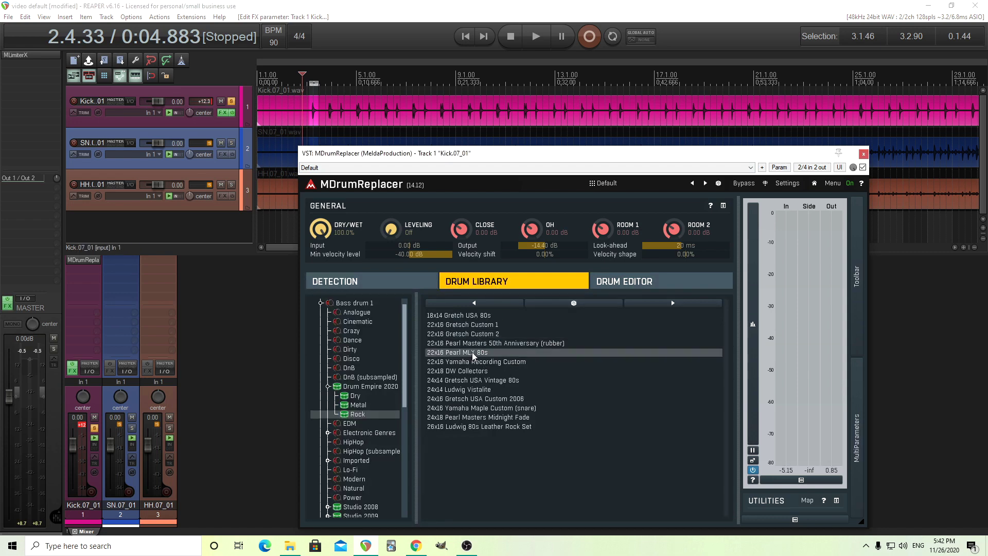
pyautogui.click(536, 40)
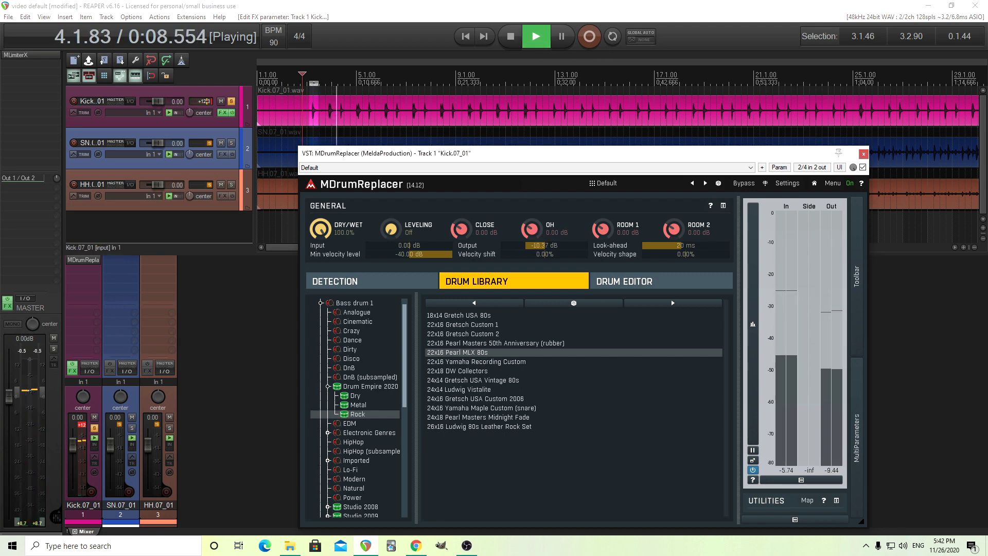
pyautogui.moveTo(539, 243); pyautogui.dragTo(539, 246)
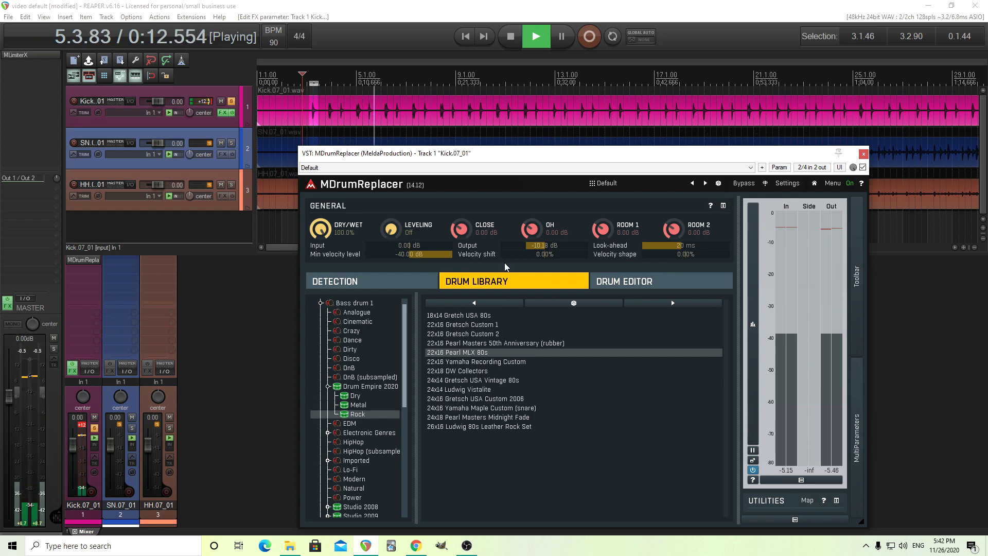
pyautogui.click(360, 281)
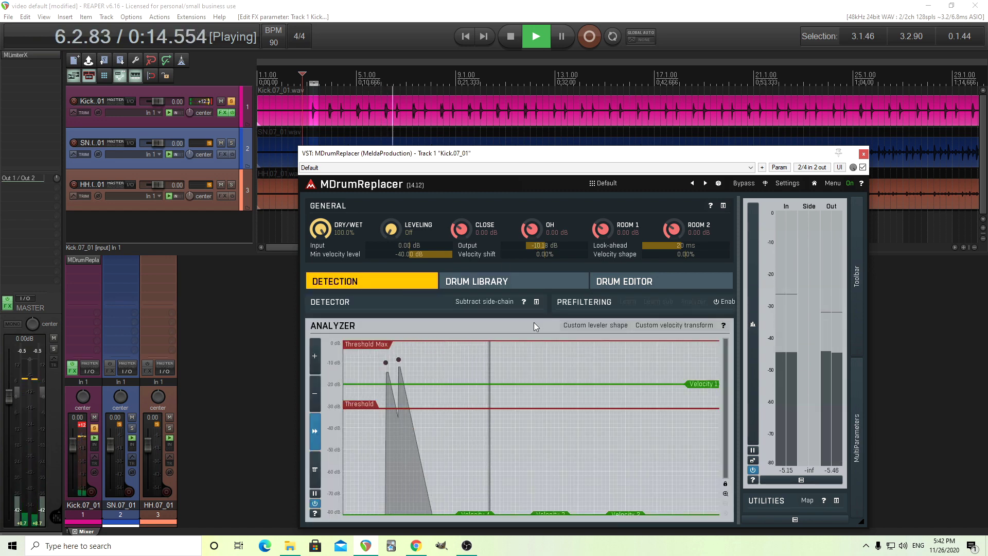
pyautogui.click(517, 45)
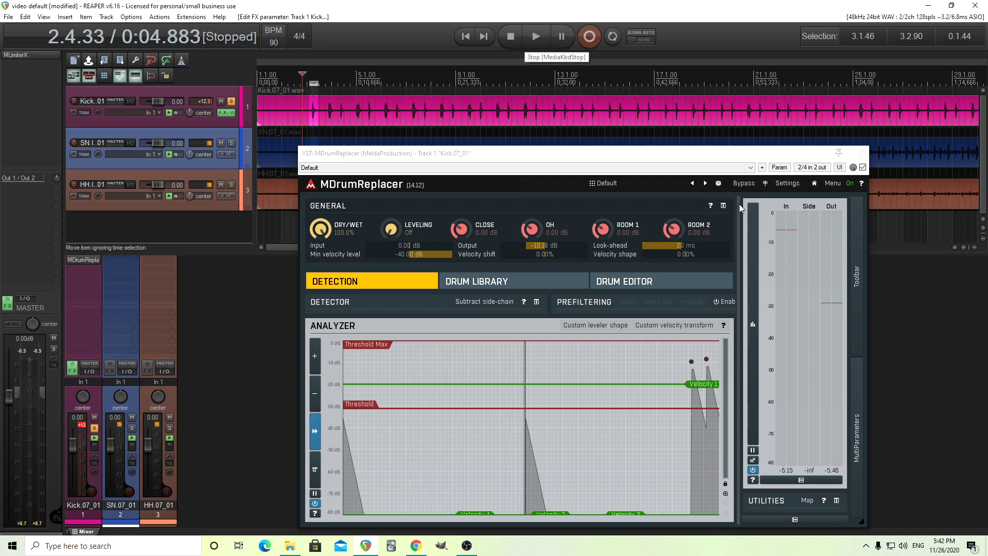
pyautogui.click(536, 37)
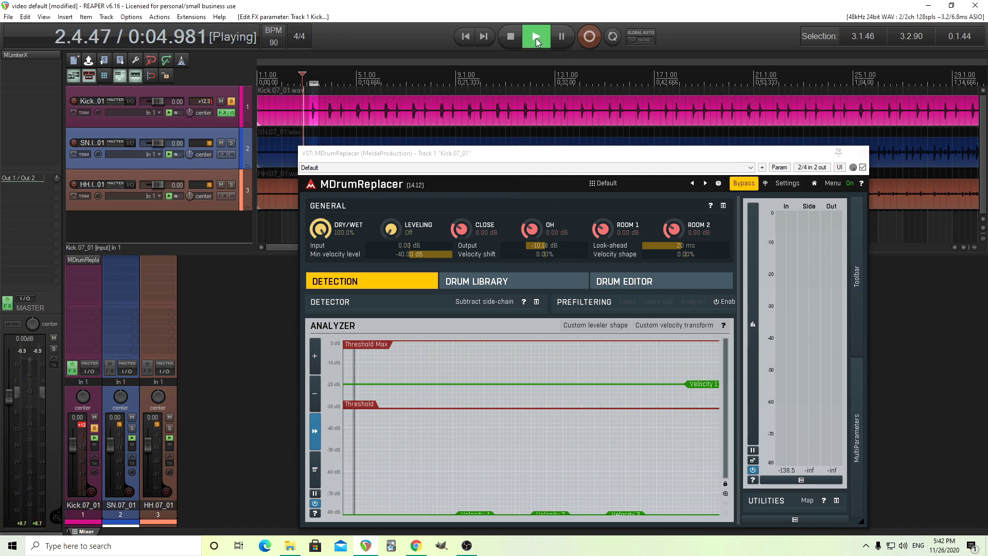
pyautogui.click(742, 183)
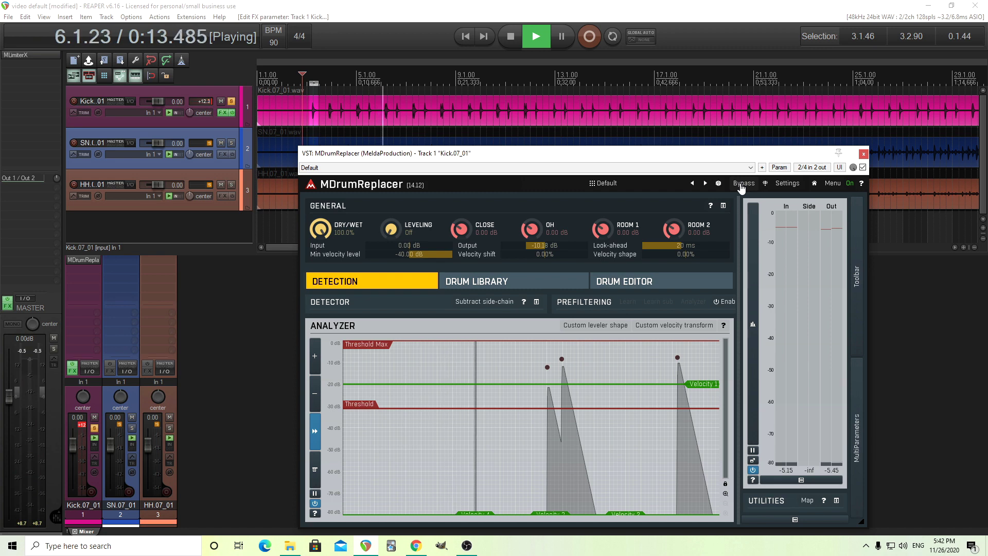
pyautogui.click(512, 35)
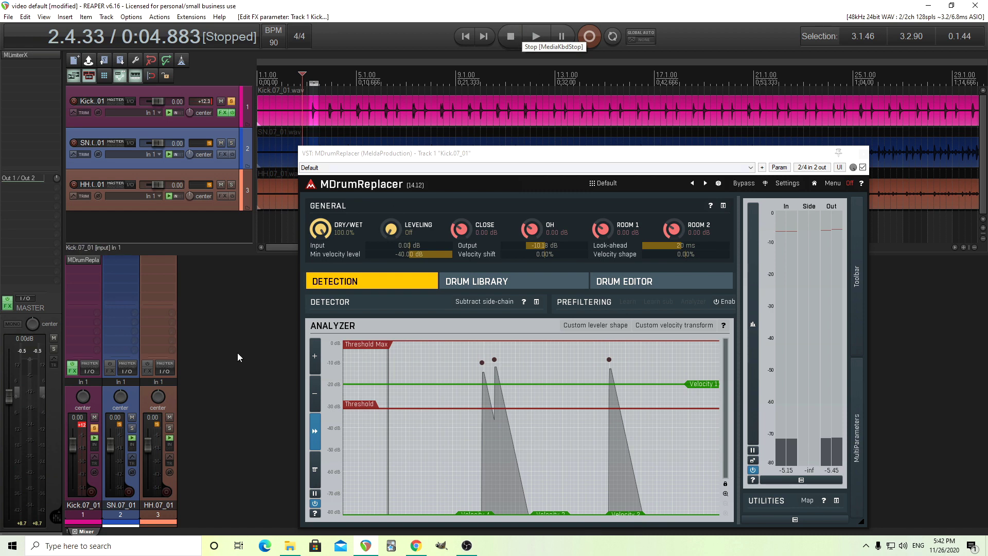
# Unsolo the kick track and solo the snare track.
pyautogui.click(103, 430)
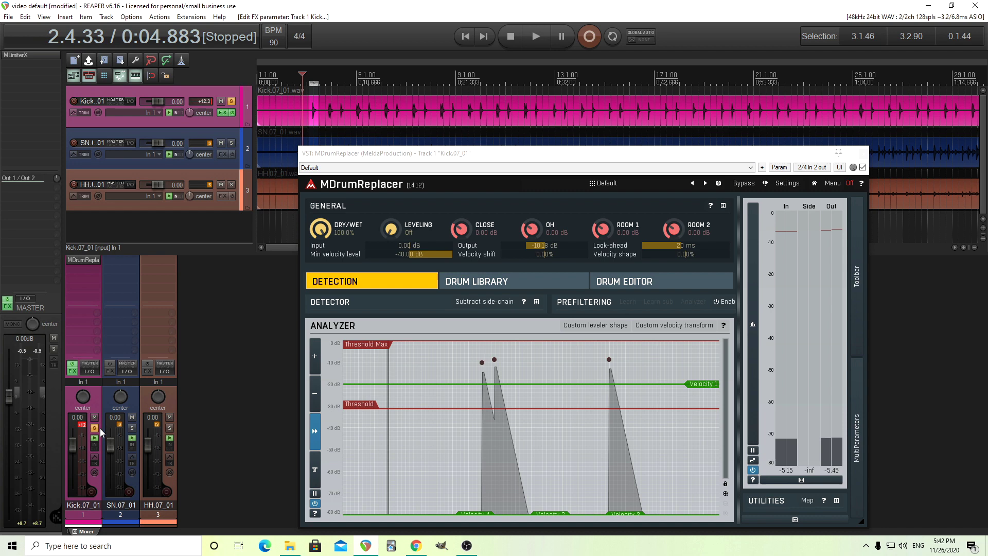
pyautogui.click(96, 428)
pyautogui.click(130, 428)
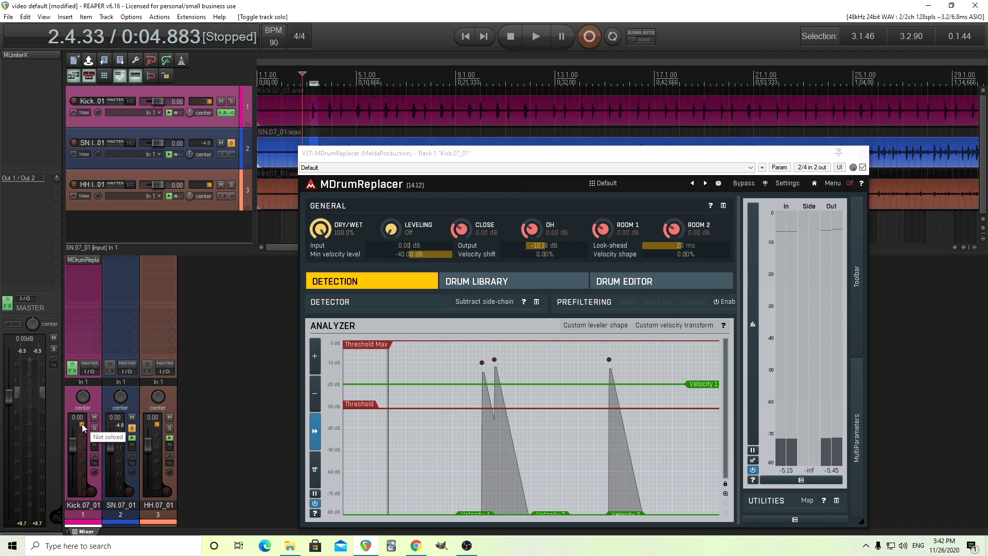
# Copy MDrumReplacer onto the snare track and load its Default preset.
pyautogui.moveTo(100, 262); pyautogui.dragTo(120, 262)
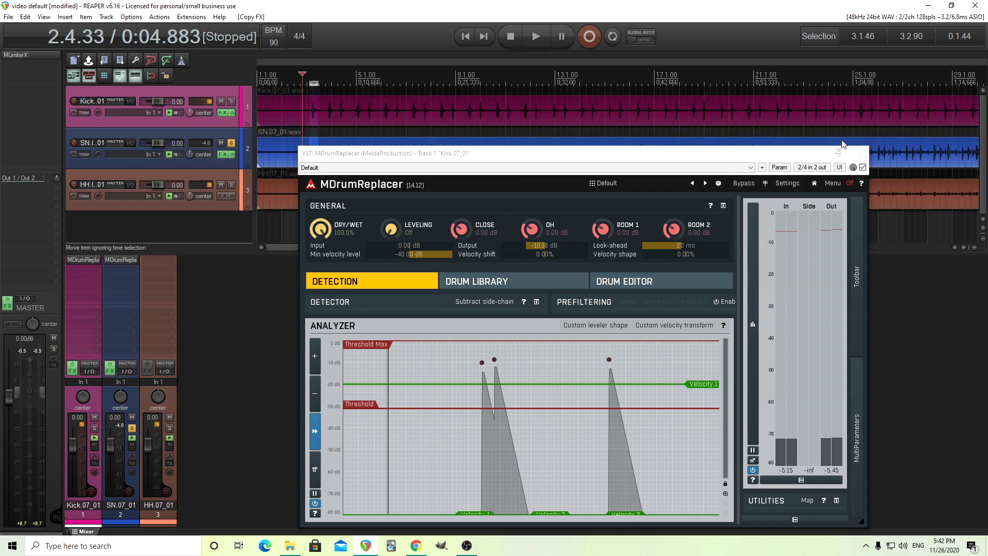
pyautogui.click(858, 153)
pyautogui.click(123, 259)
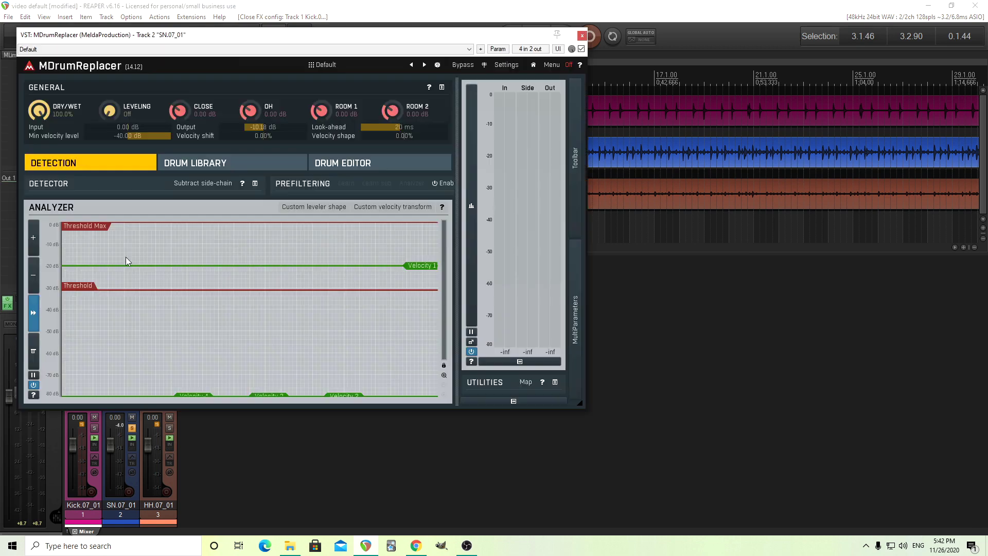
pyautogui.click(324, 65)
pyautogui.click(509, 172)
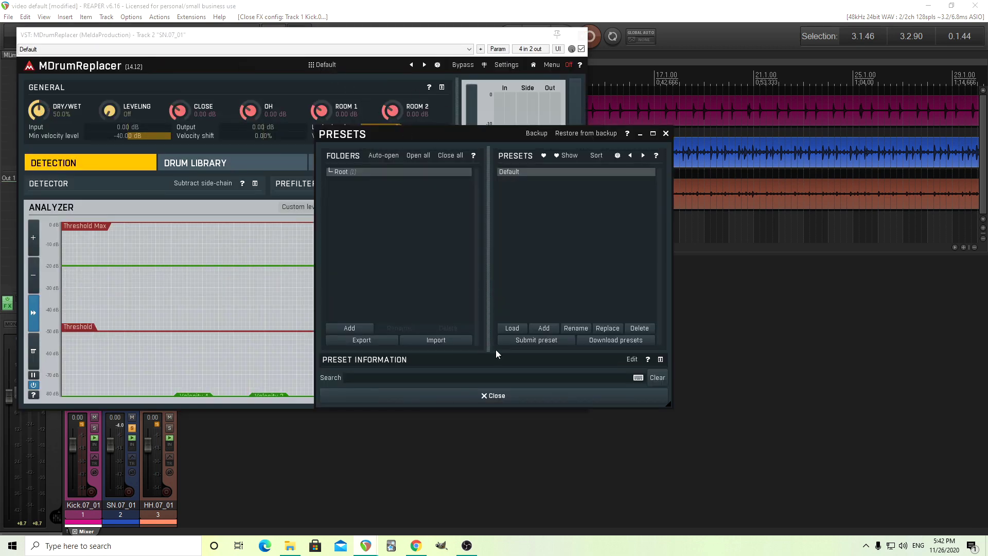
pyautogui.click(496, 395)
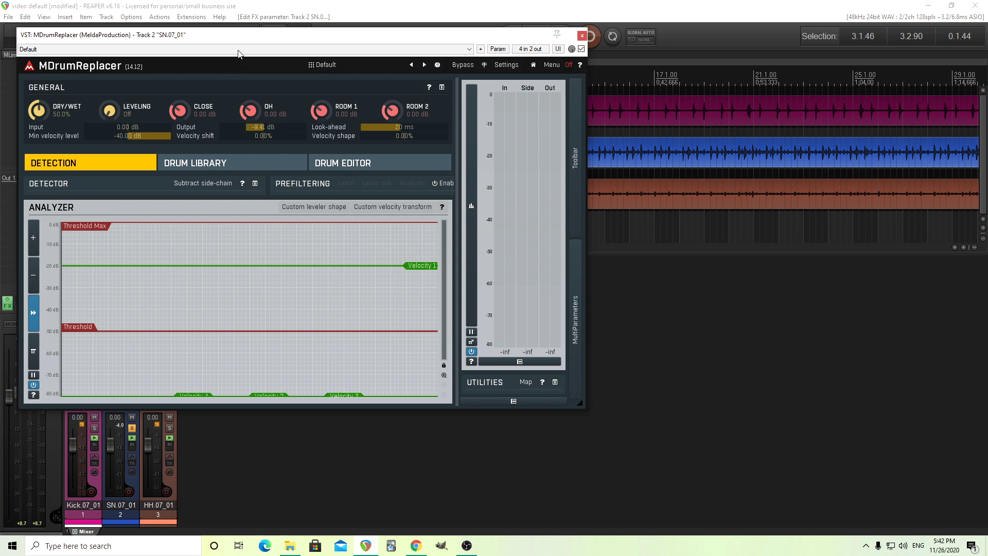
pyautogui.moveTo(238, 34); pyautogui.dragTo(448, 105)
# Pick the Drum Empire 2020 Phat set under Snare drum 1, then return to Detection.
pyautogui.click(452, 239)
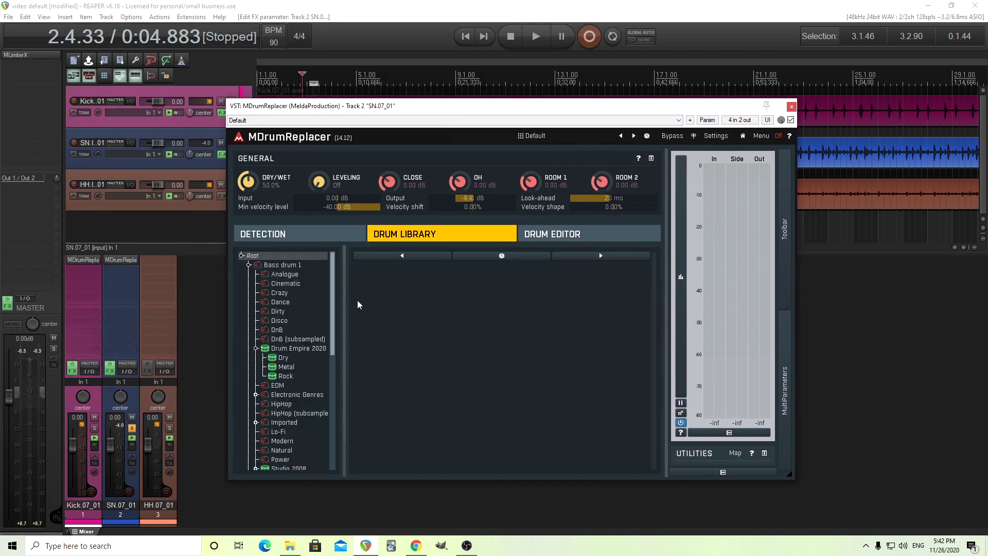
pyautogui.click(248, 266)
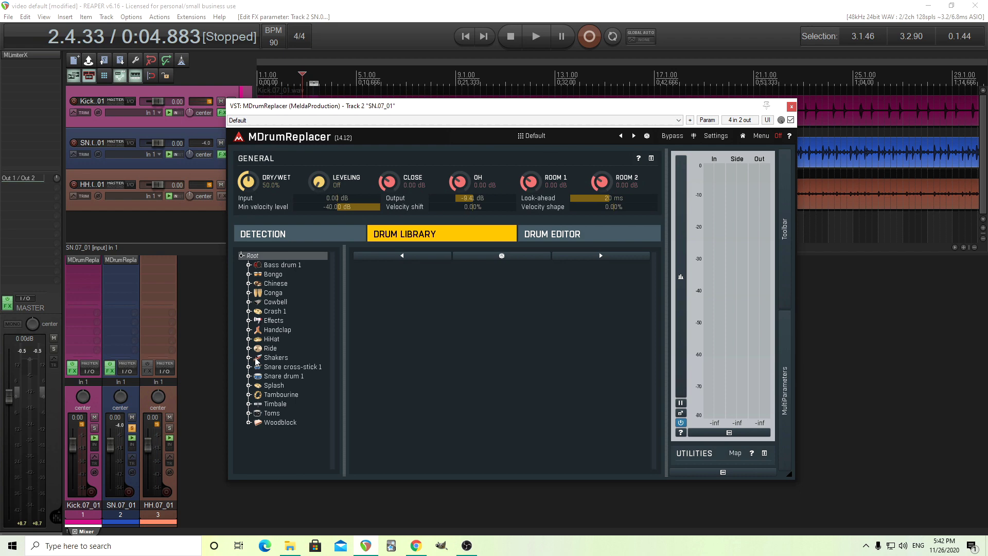
pyautogui.click(249, 376)
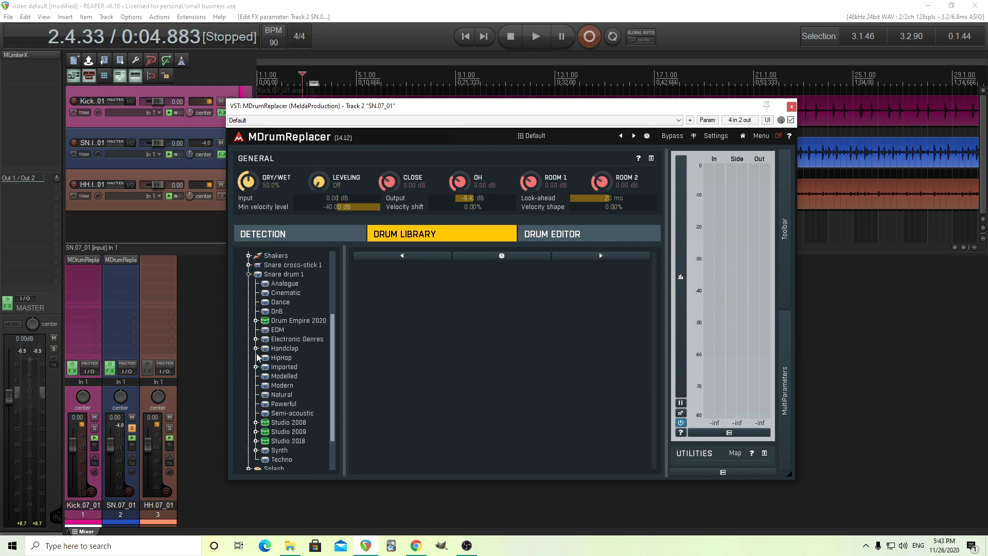
pyautogui.click(256, 320)
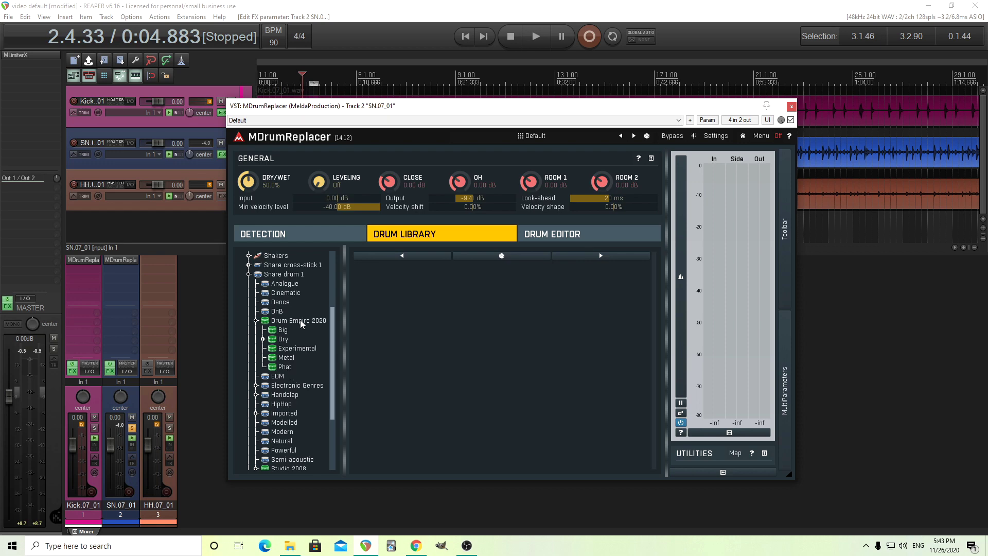
pyautogui.click(282, 368)
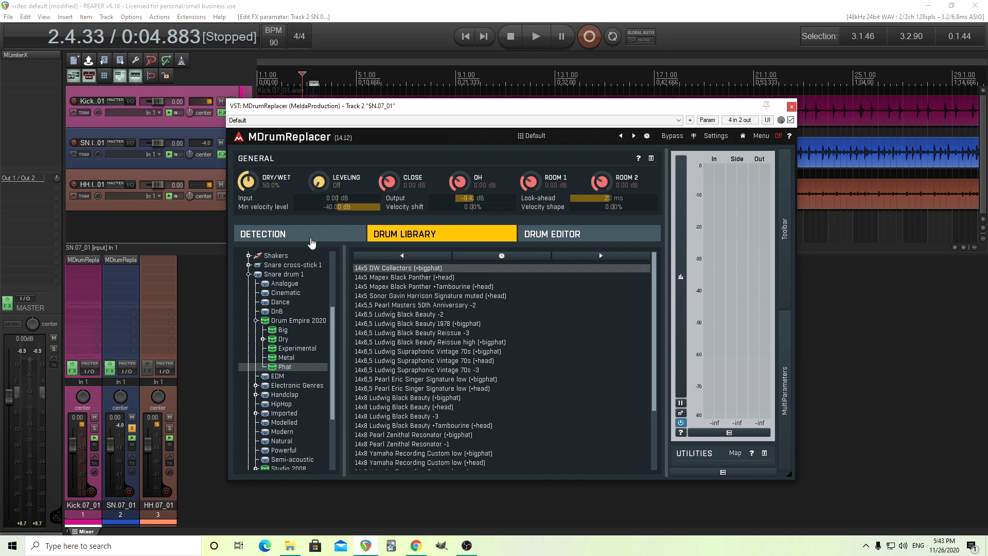
pyautogui.click(312, 242)
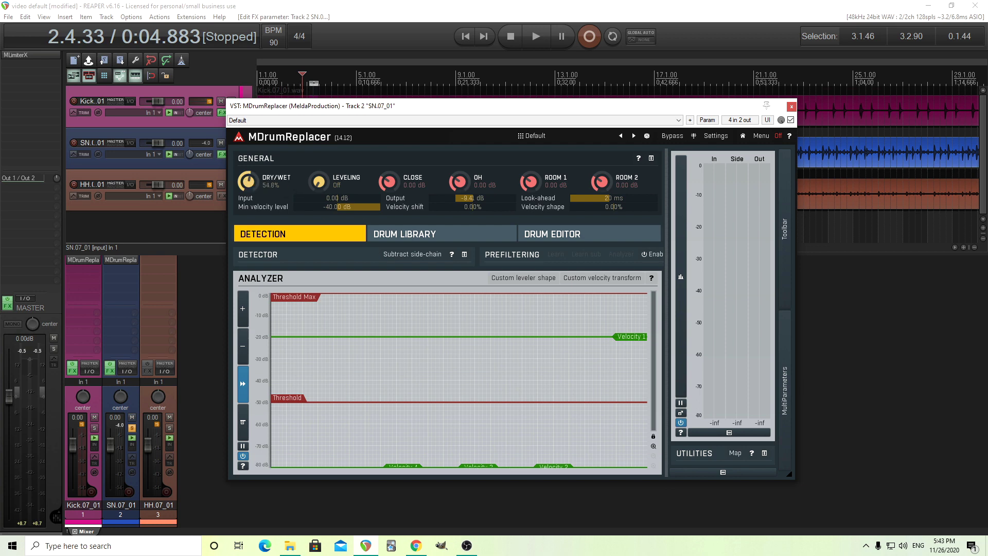
# Set the snare replacer's dry/wet to 100% and play the replaced snare.
pyautogui.moveTo(248, 181); pyautogui.dragTo(269, 222)
pyautogui.moveTo(453, 106); pyautogui.dragTo(490, 154)
pyautogui.click(535, 40)
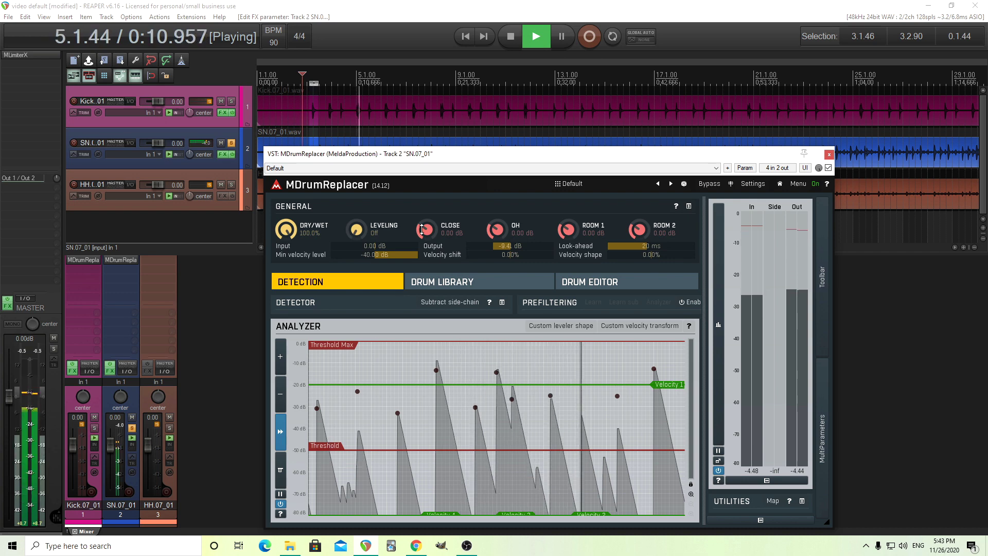
pyautogui.press('space')
# Bypass the snare replacer and play the original snare for comparison.
pyautogui.click(714, 183)
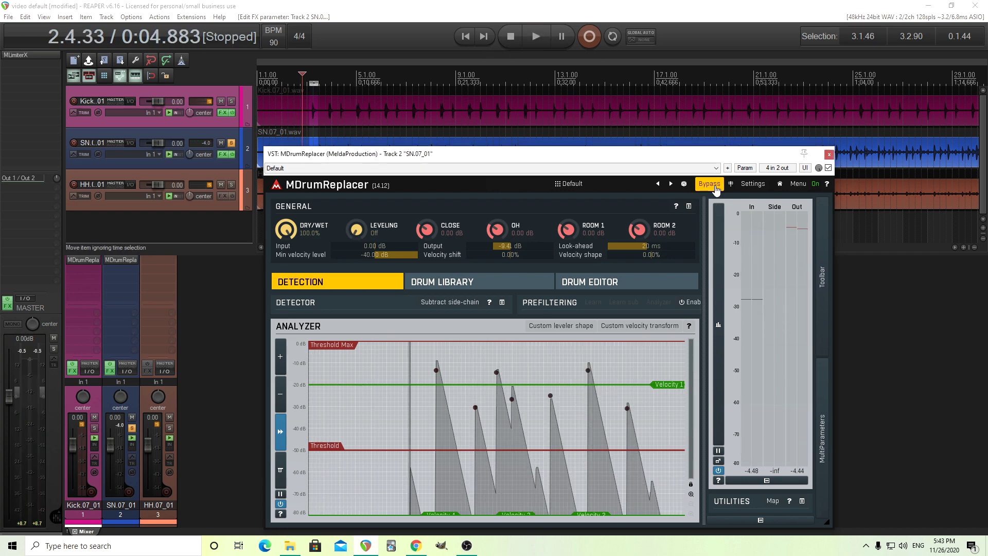
pyautogui.click(535, 38)
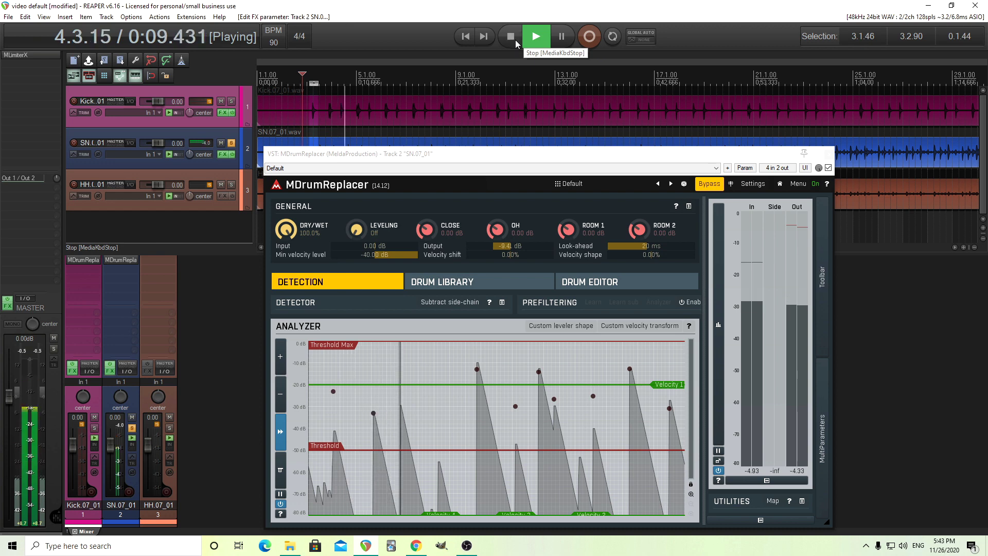
pyautogui.click(514, 39)
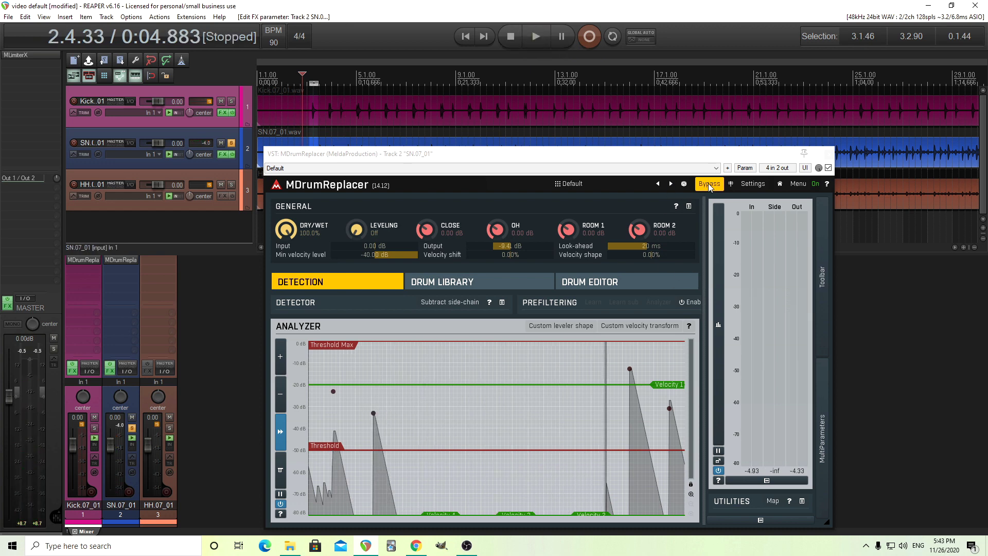
# During playback, raise the snare detection threshold to about -33 dB (-32.80 dB).
pyautogui.click(539, 41)
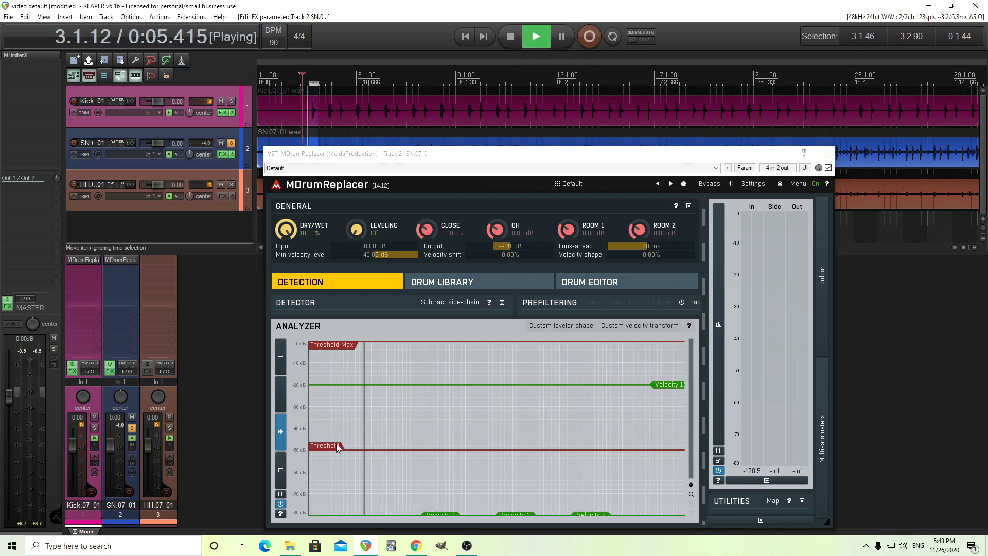
pyautogui.moveTo(337, 447); pyautogui.dragTo(334, 407)
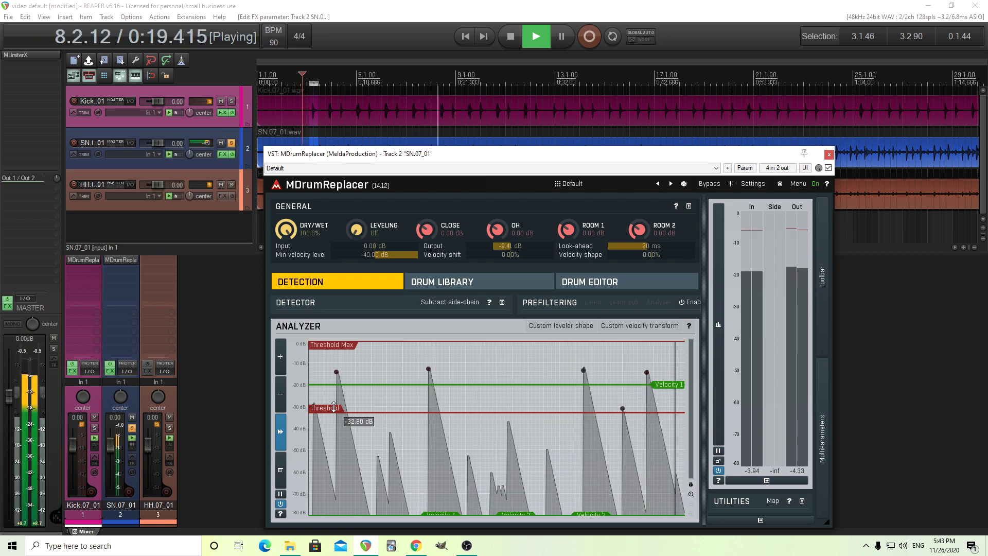
pyautogui.click(511, 38)
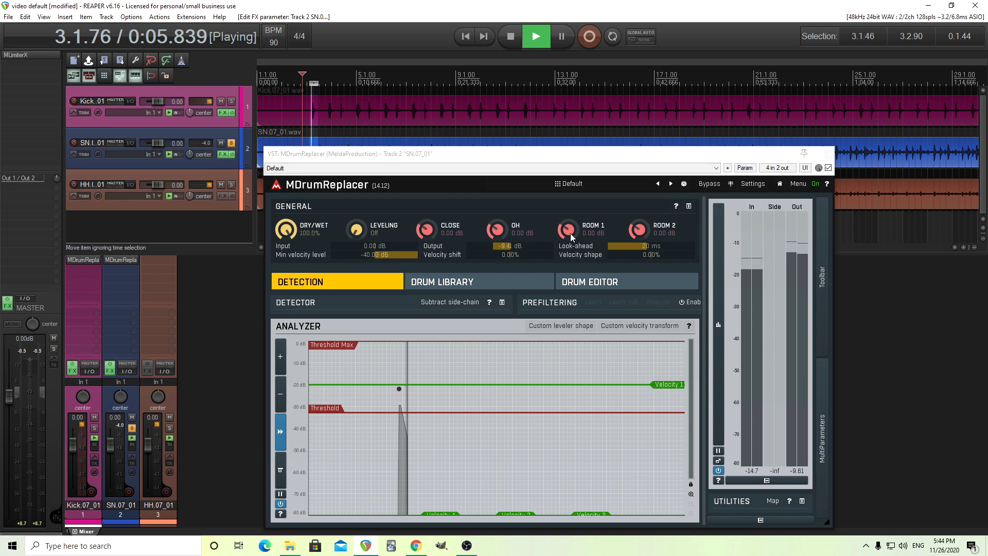
# Set the snare's Room 1 to 9.43 dB and Room 2 to 6.82 dB.
pyautogui.moveTo(567, 229); pyautogui.dragTo(567, 214)
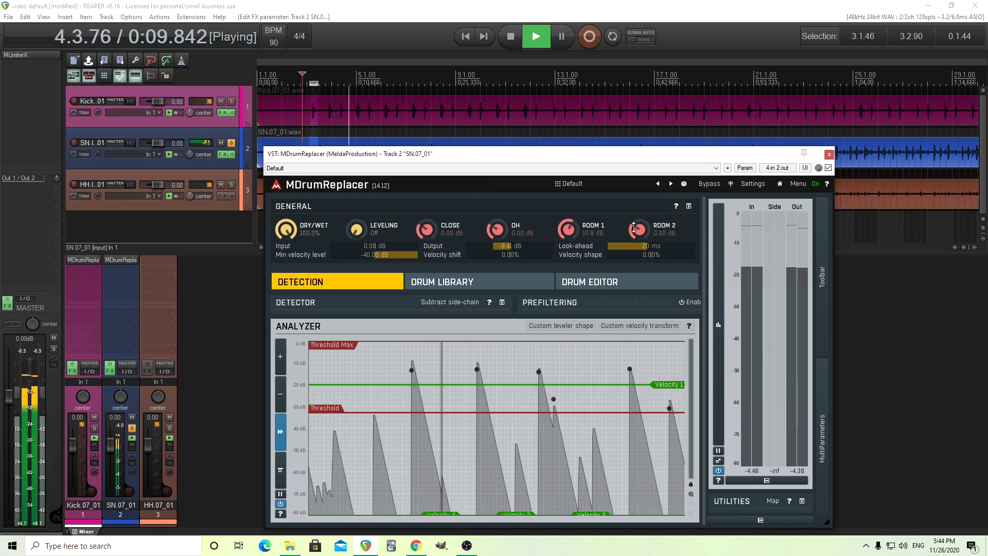
pyautogui.moveTo(637, 229); pyautogui.dragTo(638, 221)
pyautogui.moveTo(566, 214); pyautogui.dragTo(567, 218)
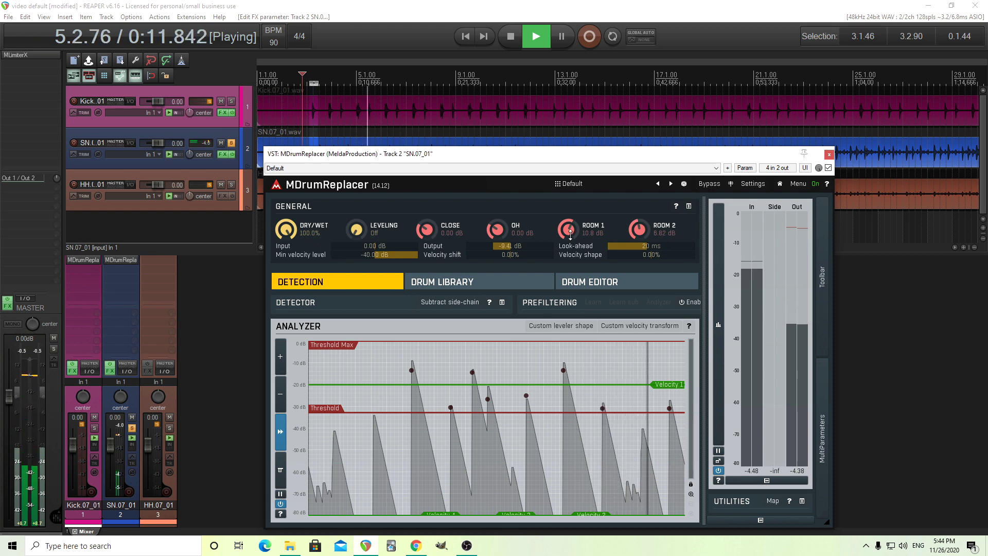
pyautogui.moveTo(637, 221); pyautogui.dragTo(637, 217)
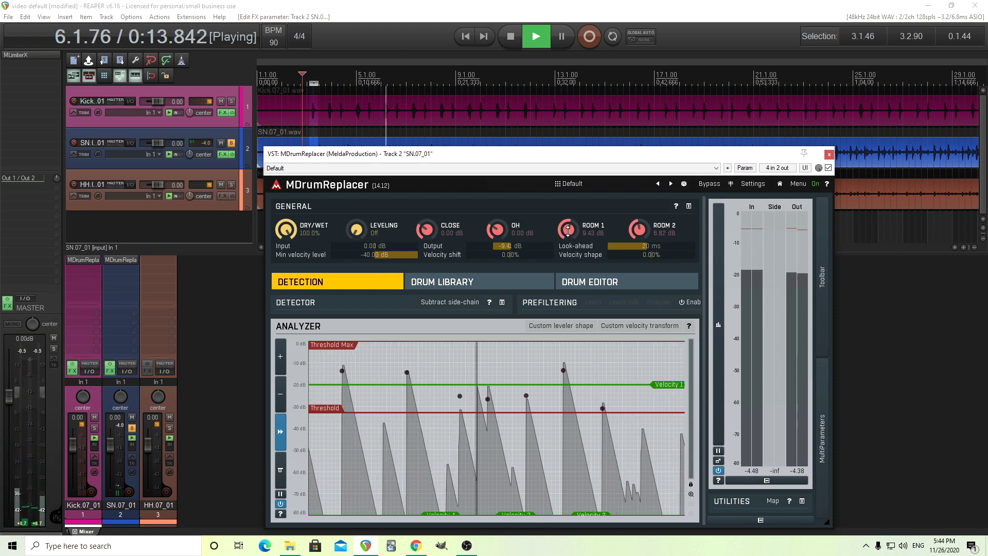
# Stop playback, unsolo the snare track and reset the kick peak meter.
pyautogui.click(509, 37)
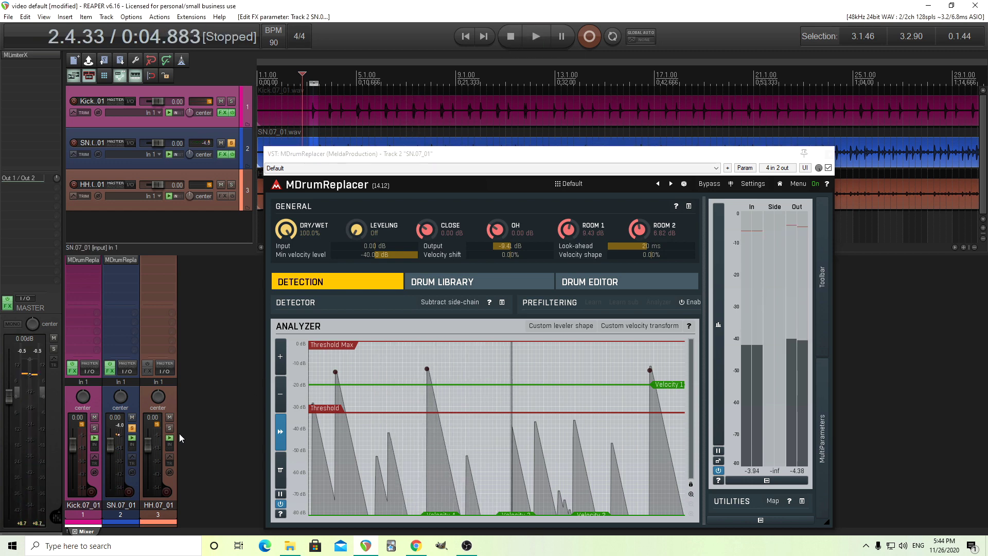
pyautogui.click(134, 429)
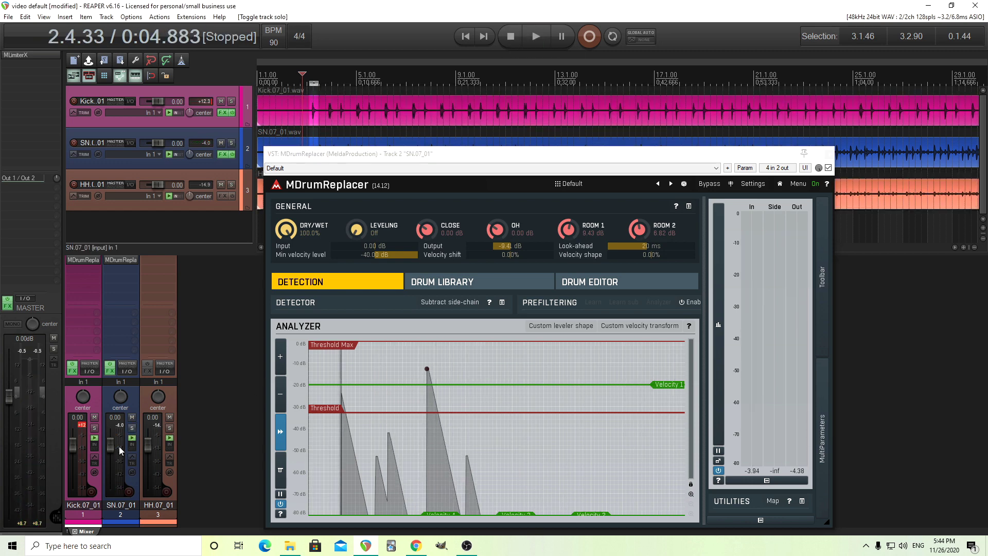
pyautogui.click(81, 425)
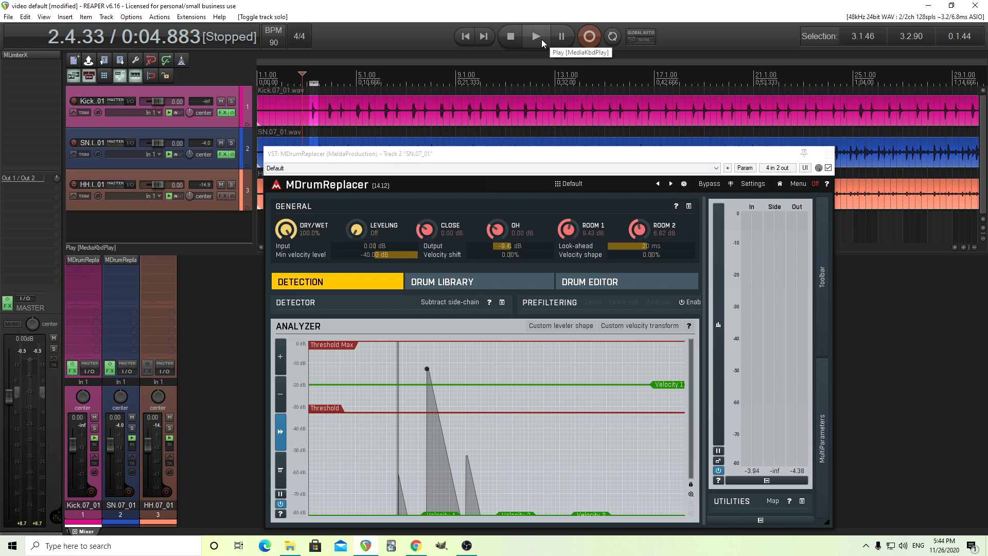
# Play with kick and snare replacers bypassed, re-enable both, then close the snare plugin window.
pyautogui.keyDown('shift'); pyautogui.click(83, 260); pyautogui.keyUp('shift')
pyautogui.keyDown('shift'); pyautogui.click(126, 261); pyautogui.keyUp('shift')
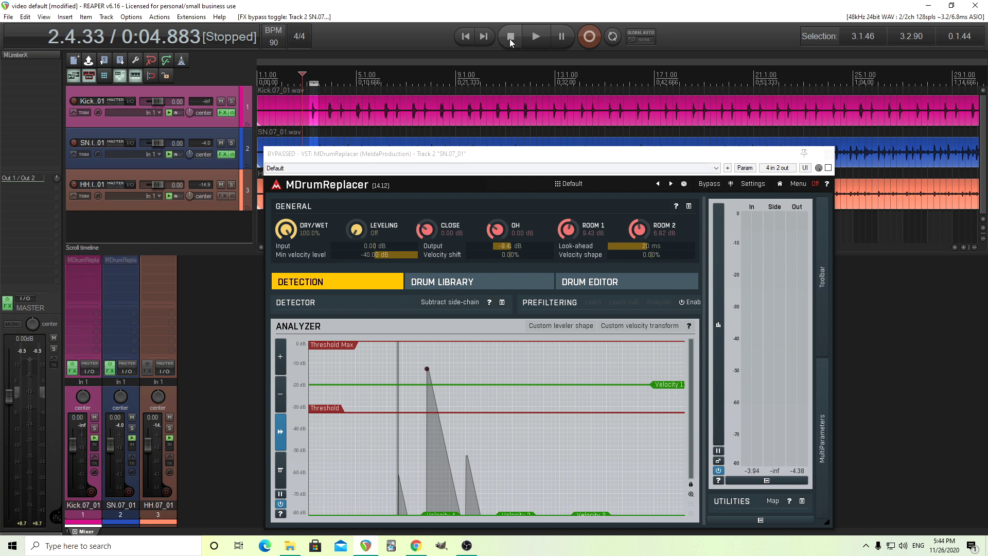
pyautogui.click(533, 35)
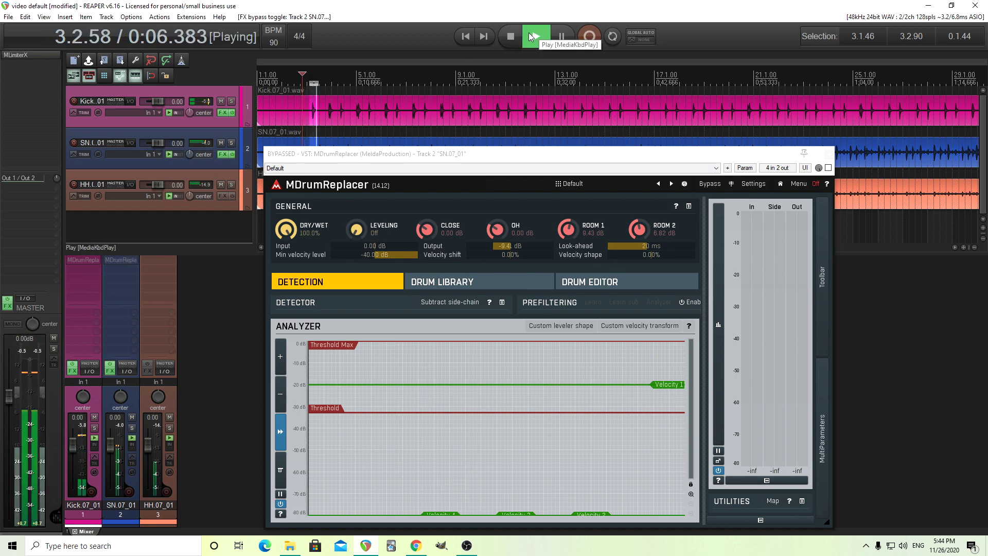
pyautogui.keyDown('shift'); pyautogui.click(79, 260); pyautogui.keyUp('shift')
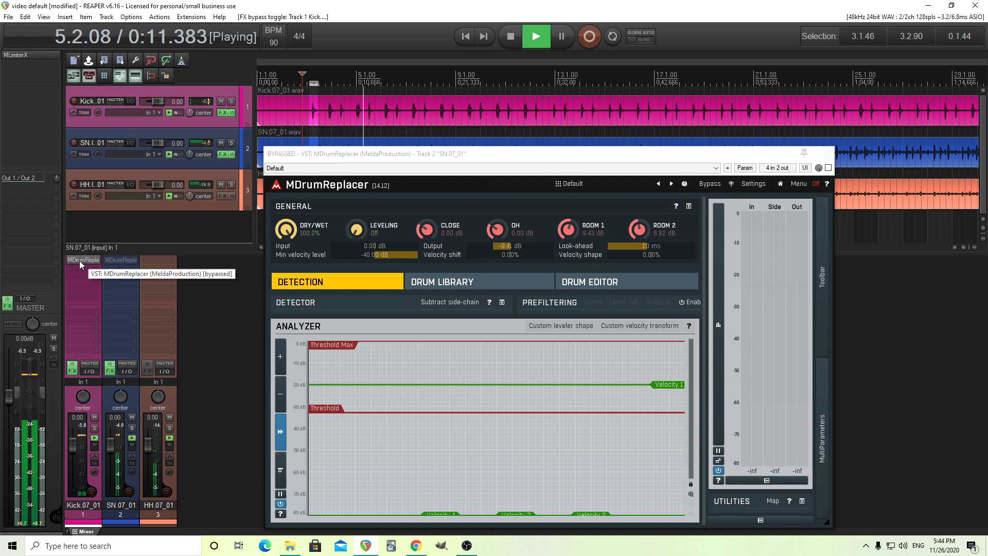
pyautogui.keyDown('shift'); pyautogui.click(121, 260); pyautogui.keyUp('shift')
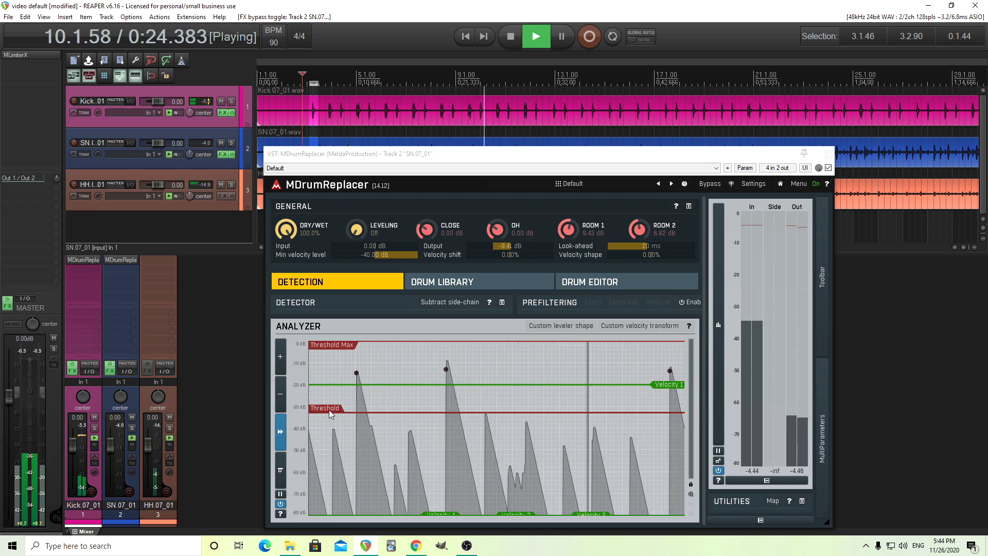
pyautogui.click(511, 37)
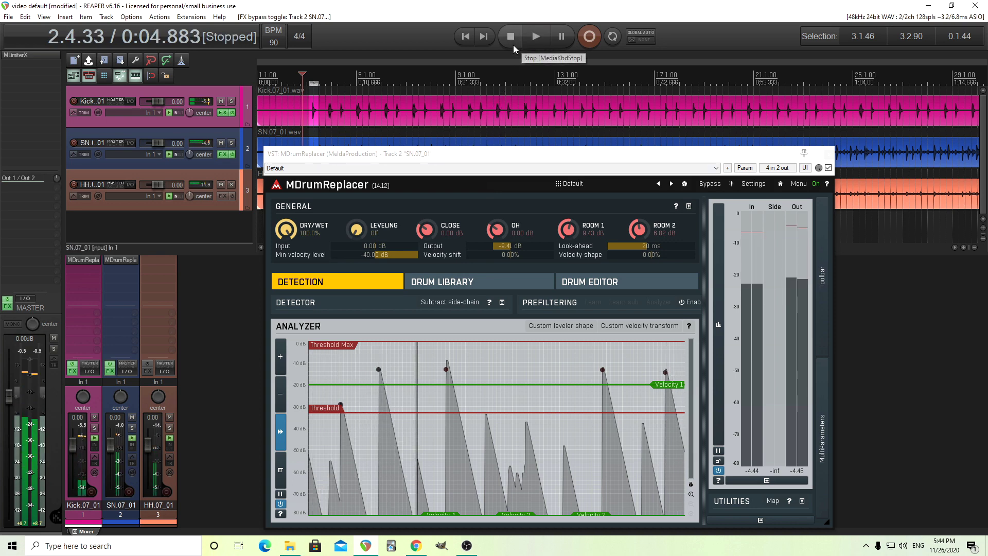
pyautogui.click(829, 155)
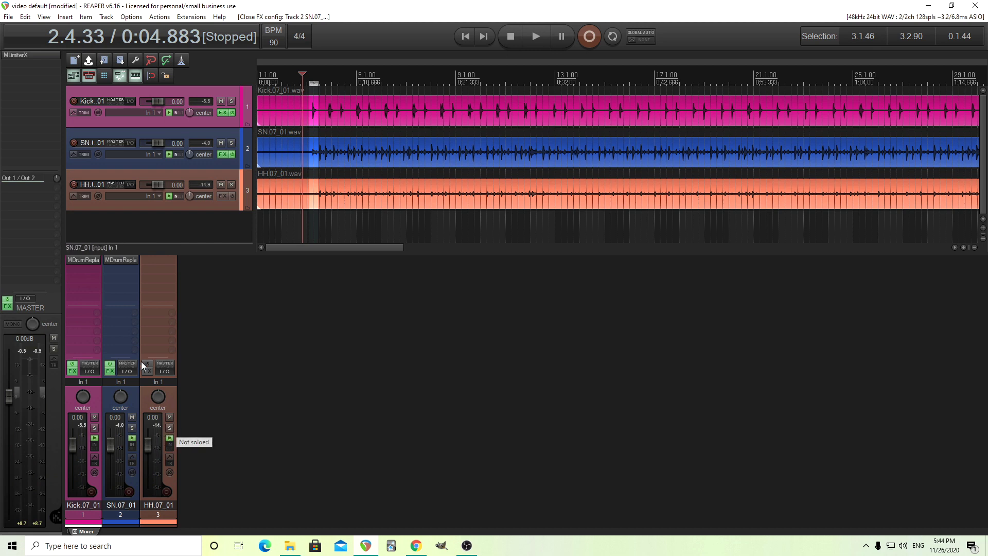
# Copy MDrumReplacer to the HH track, solo it, and load the Default preset.
pyautogui.moveTo(120, 260); pyautogui.dragTo(157, 260)
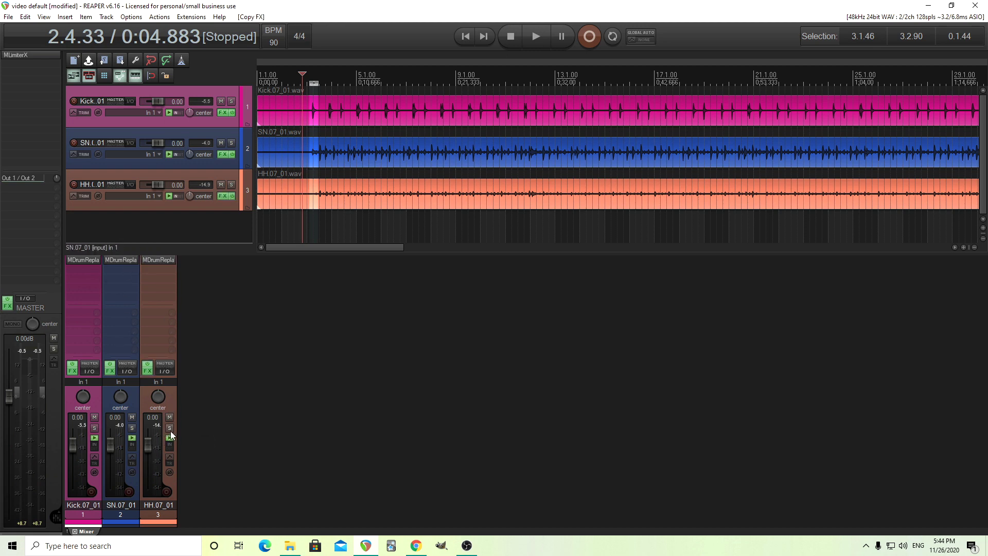
pyautogui.click(169, 428)
pyautogui.click(158, 261)
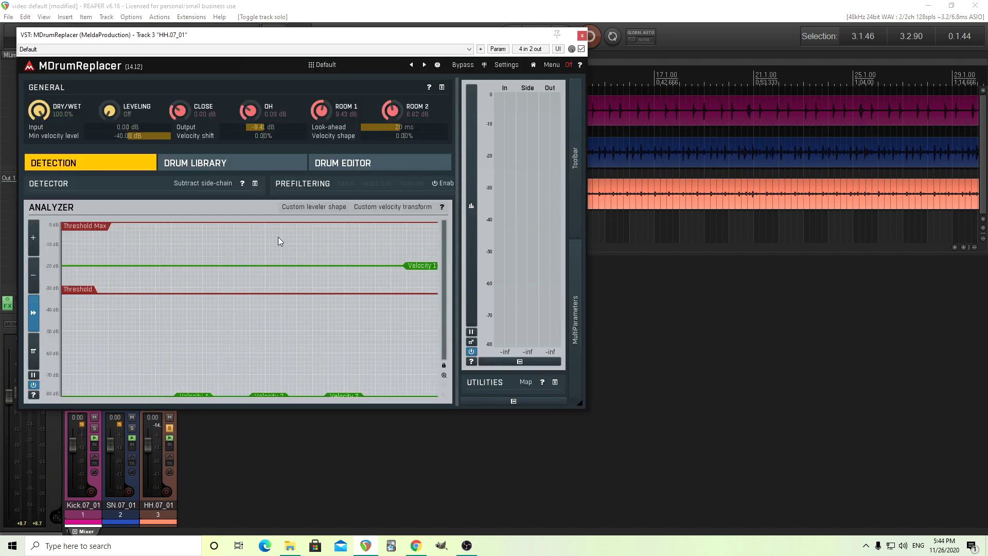
pyautogui.click(325, 65)
pyautogui.click(517, 170)
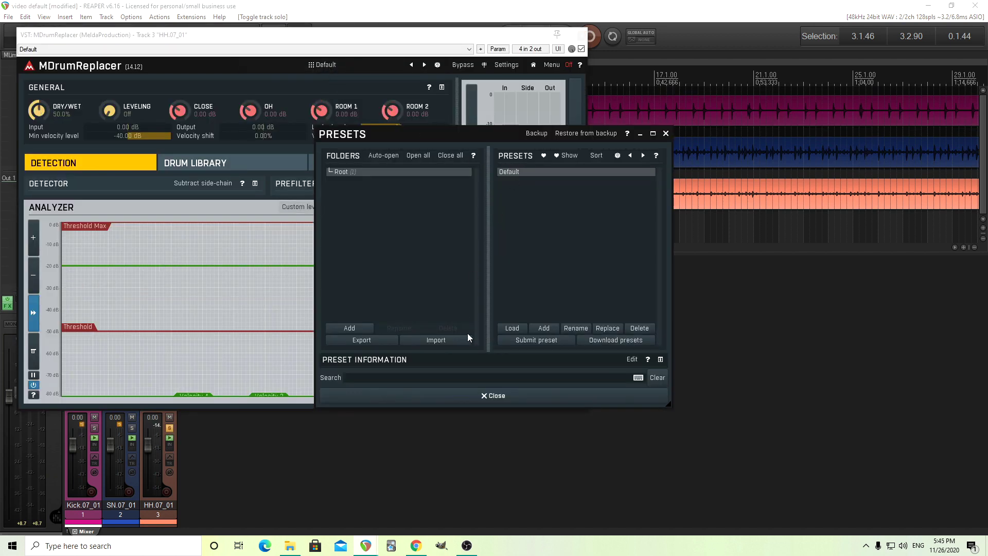
pyautogui.click(493, 394)
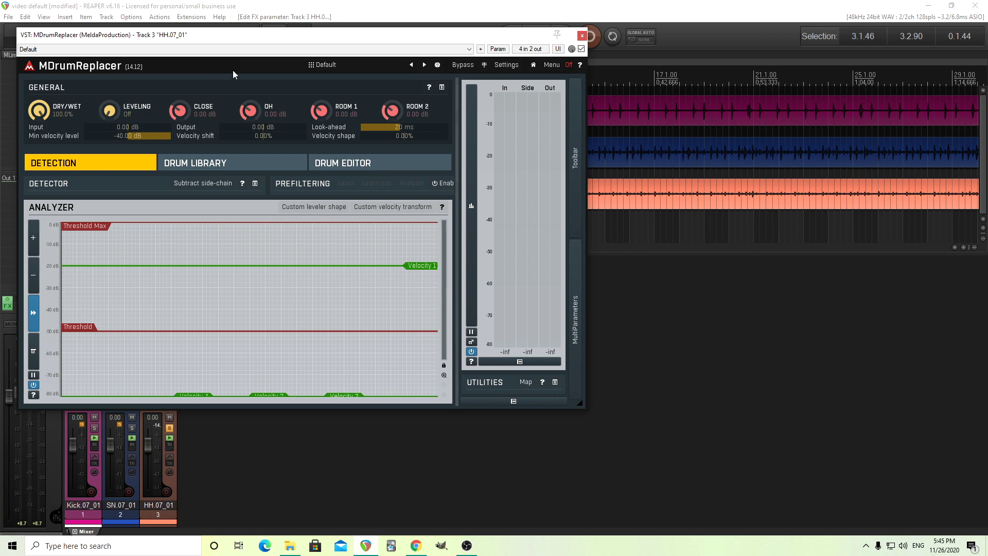
pyautogui.moveTo(246, 42); pyautogui.dragTo(429, 103)
# Choose the Drum Empire 2020 14 Anatolian Traditional hi-hat, then return to Detection.
pyautogui.click(417, 223)
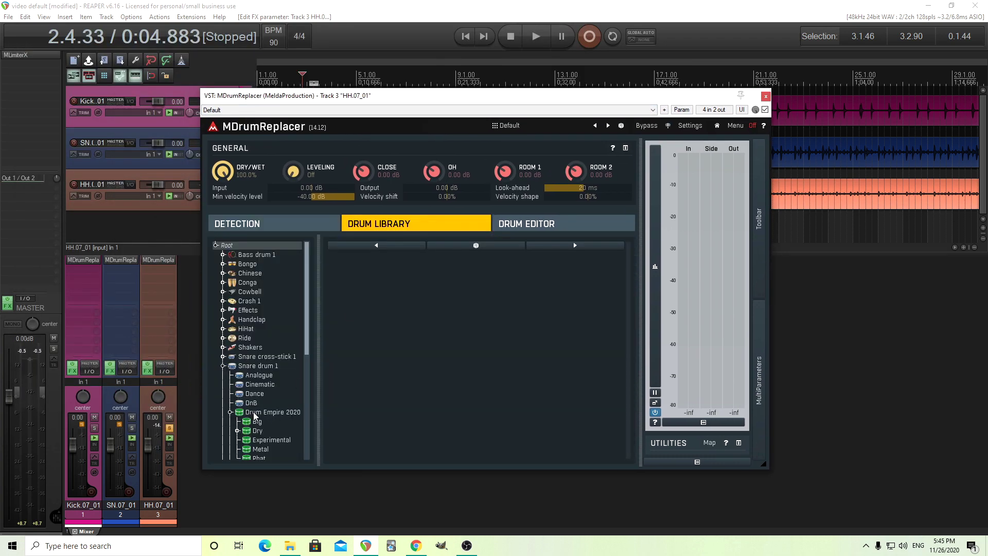
pyautogui.click(223, 365)
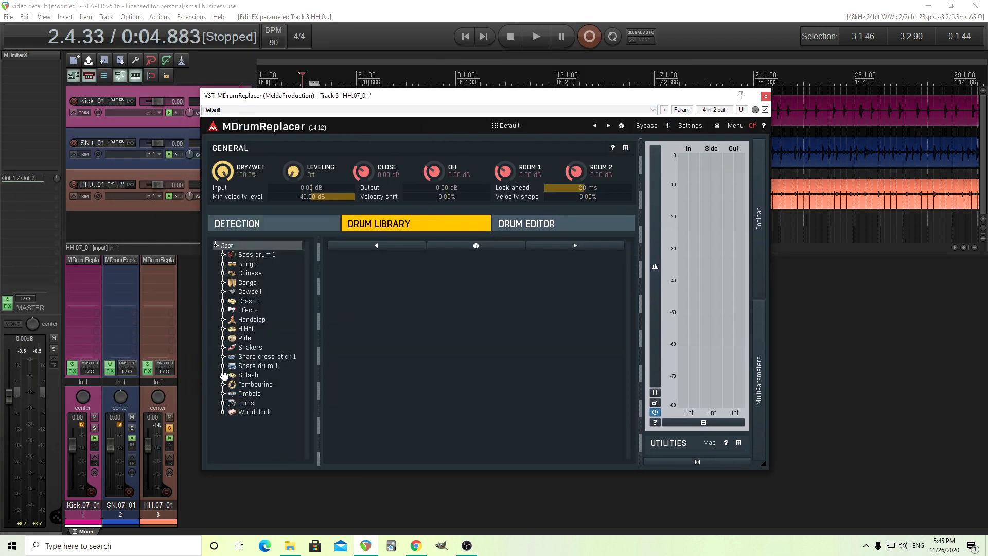
pyautogui.click(223, 329)
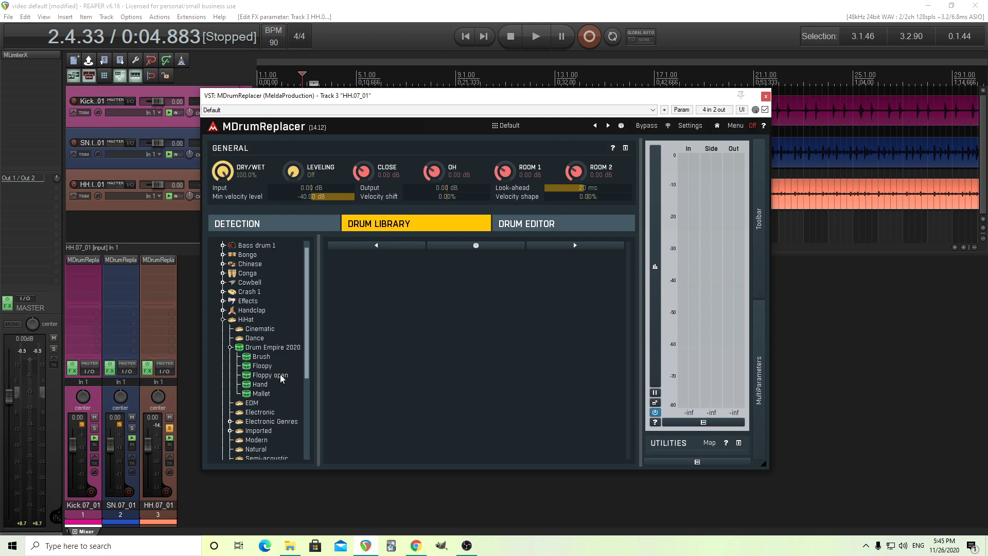
pyautogui.click(299, 347)
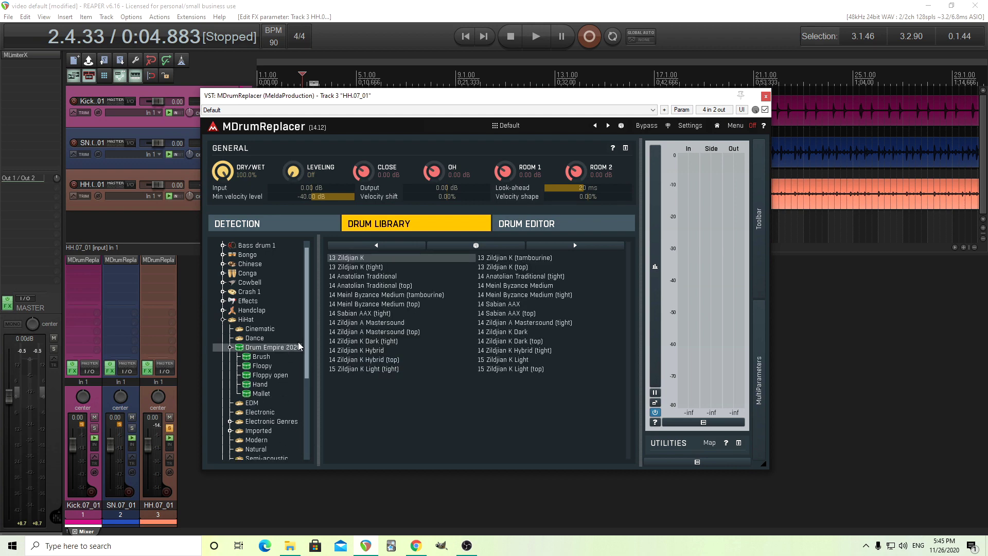
pyautogui.click(391, 278)
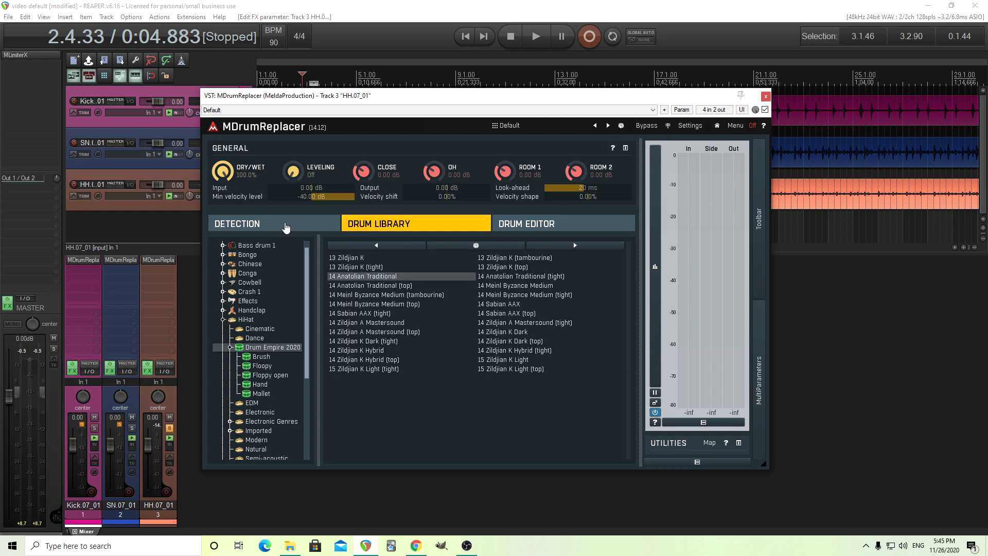
pyautogui.click(286, 226)
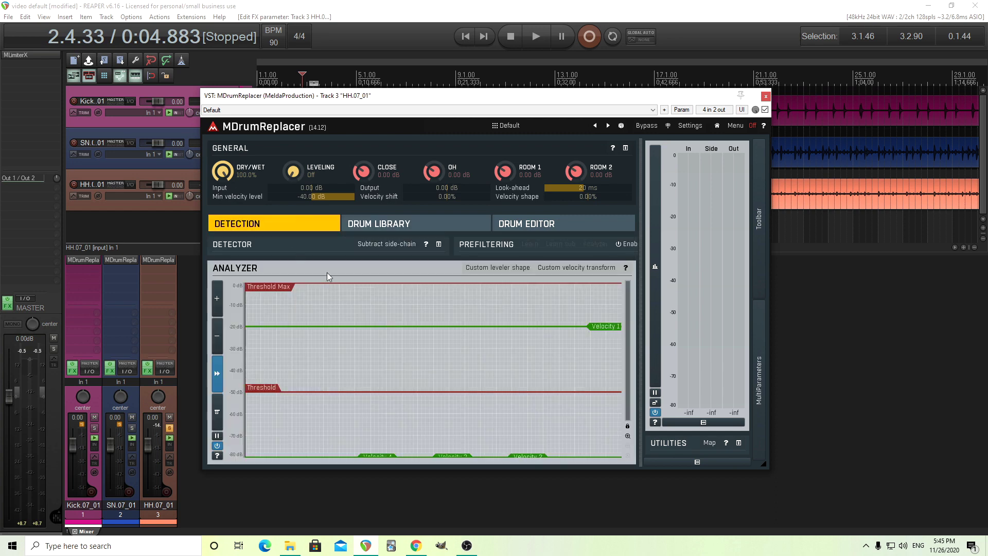
# Play the replaced hi-hat, then bypass MDrumReplacer and play the original hi-hat.
pyautogui.click(531, 38)
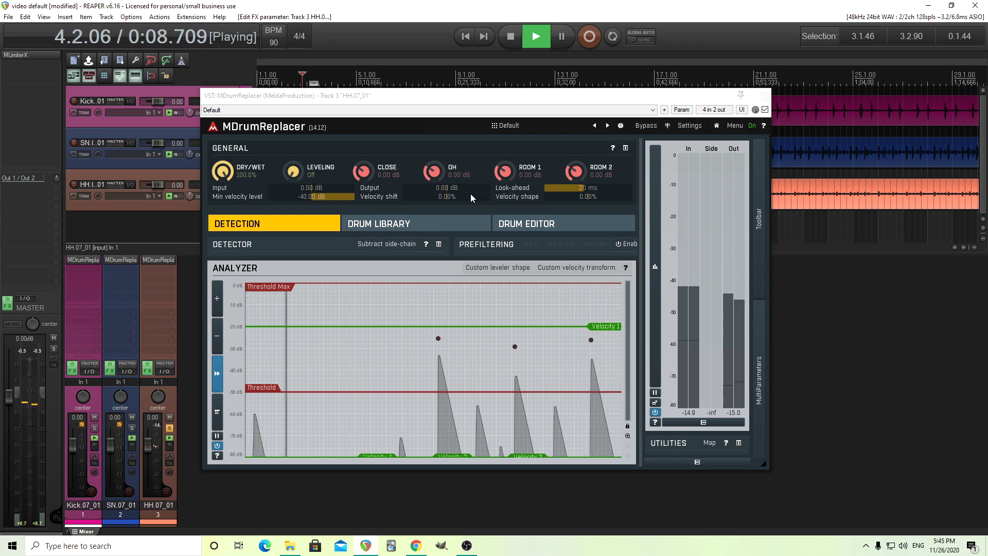
pyautogui.click(516, 41)
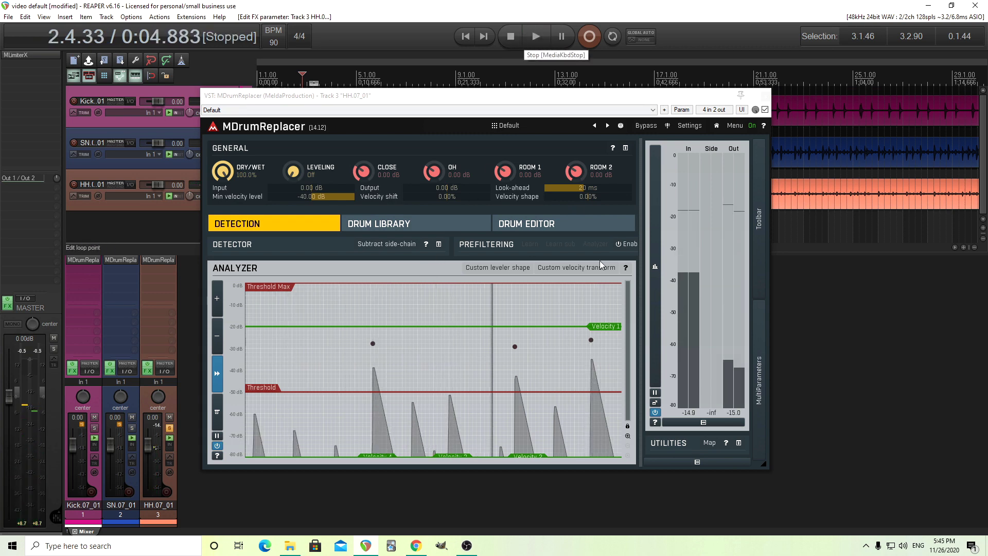
pyautogui.click(646, 126)
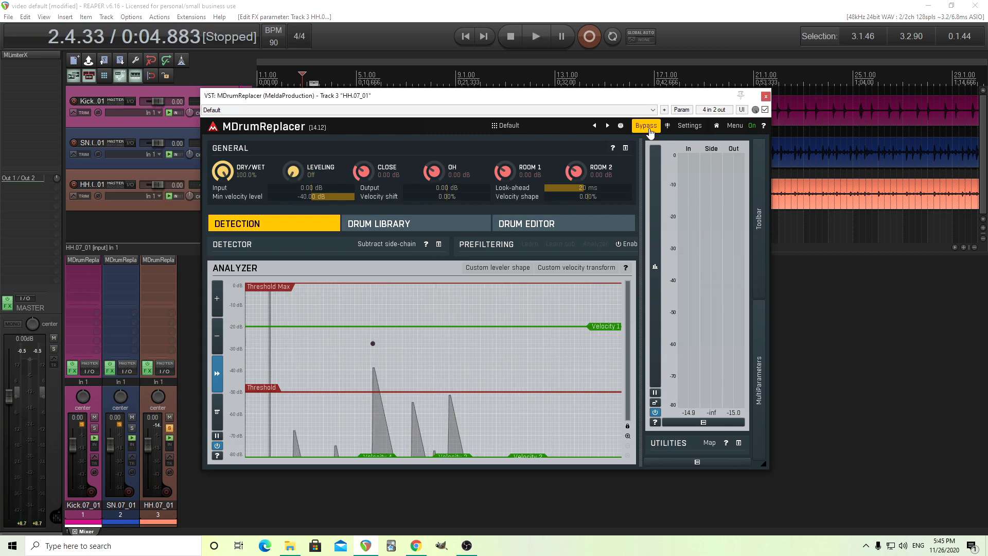
pyautogui.click(539, 43)
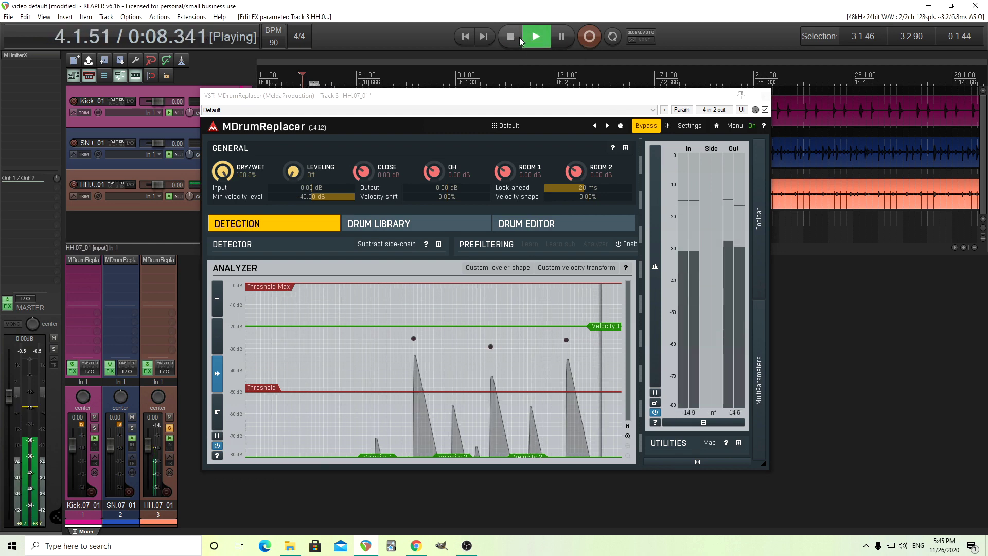
pyautogui.click(514, 36)
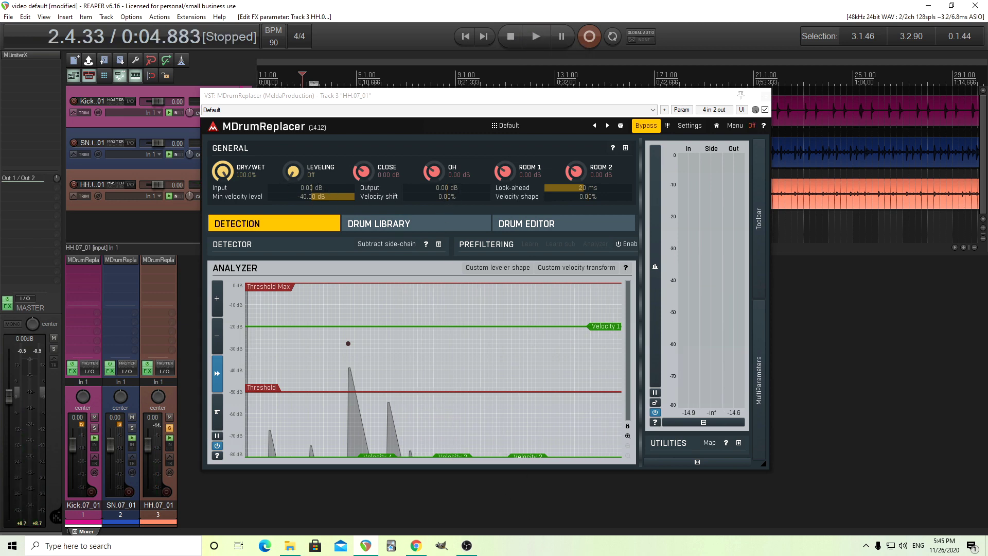
# Raise hi-hat input to about +12.8 dB, lower threshold to about -54.5 dB, reduce output.
pyautogui.moveTo(313, 189); pyautogui.dragTo(313, 187)
pyautogui.press('space')
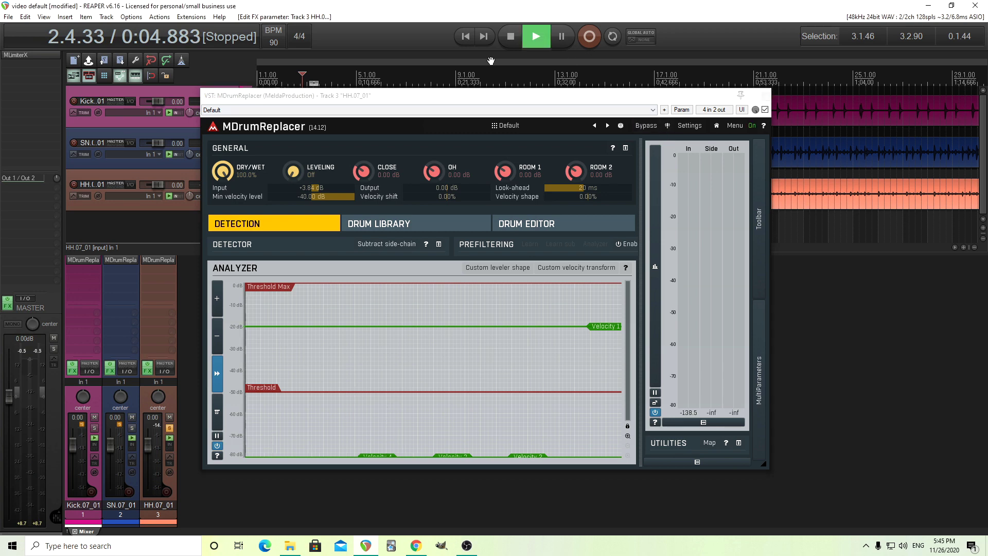
pyautogui.moveTo(312, 187); pyautogui.dragTo(313, 181)
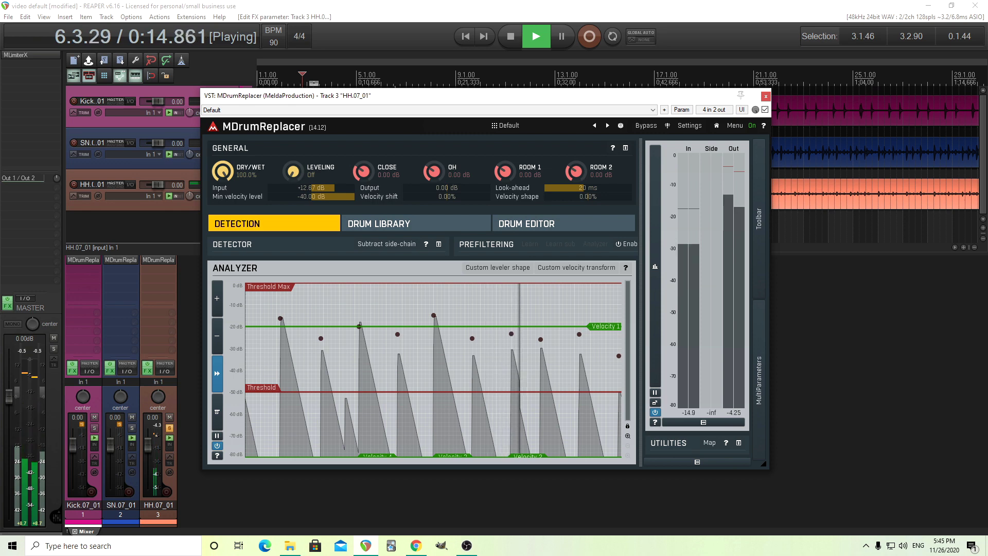
pyautogui.moveTo(271, 390); pyautogui.dragTo(273, 414)
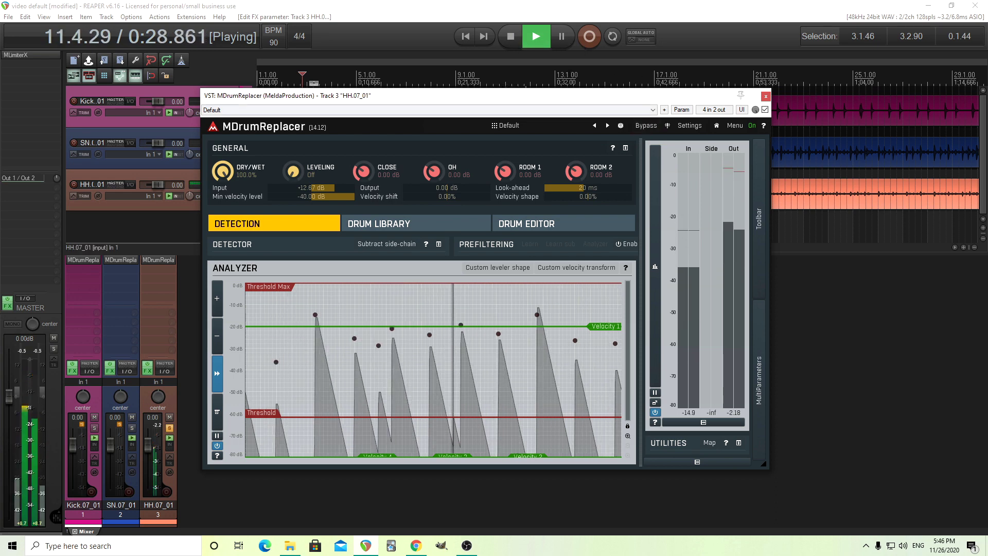
pyautogui.click(515, 41)
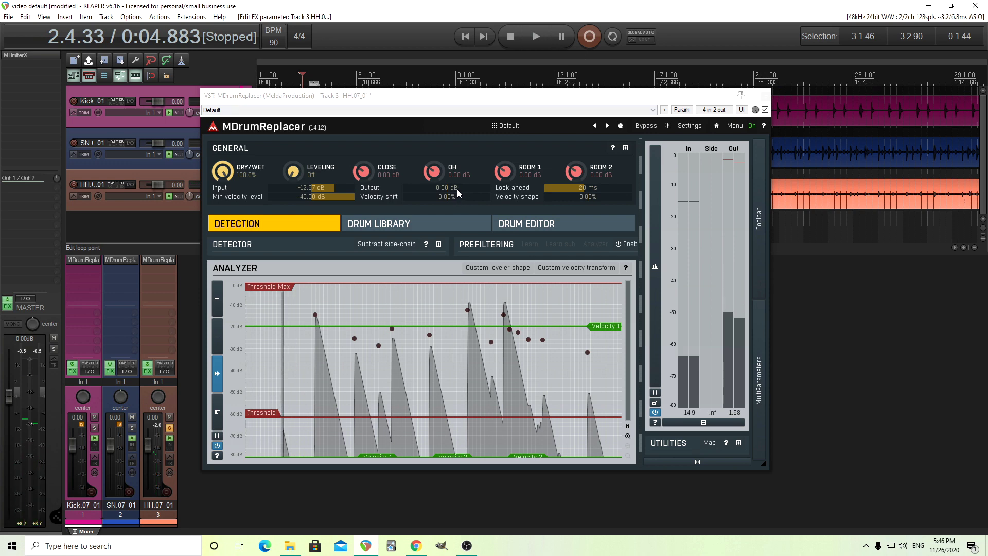
pyautogui.moveTo(457, 189); pyautogui.dragTo(456, 203)
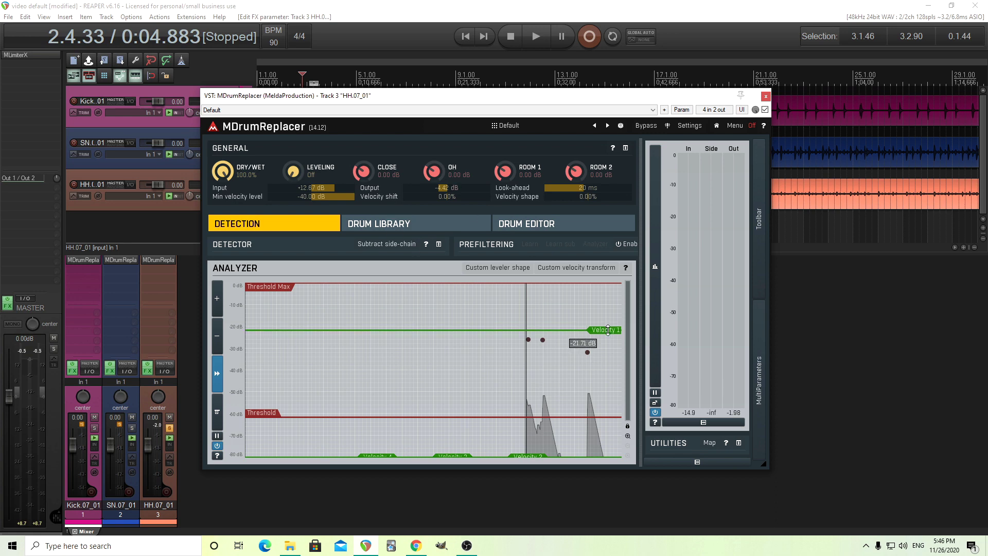
# Lower the hi-hat Velocity 1 level to about -24.8 dB and audition the hits.
pyautogui.moveTo(608, 330); pyautogui.dragTo(610, 336)
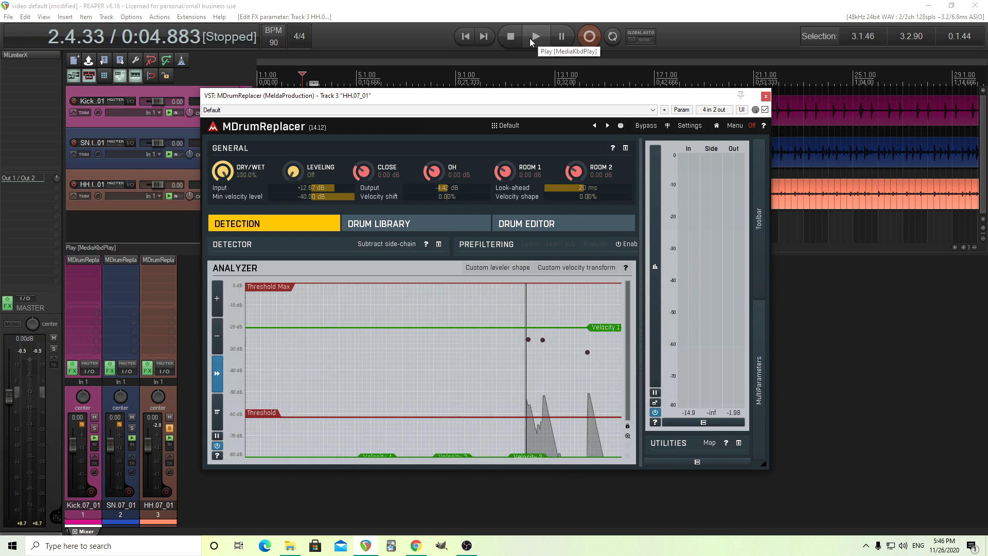
pyautogui.click(529, 38)
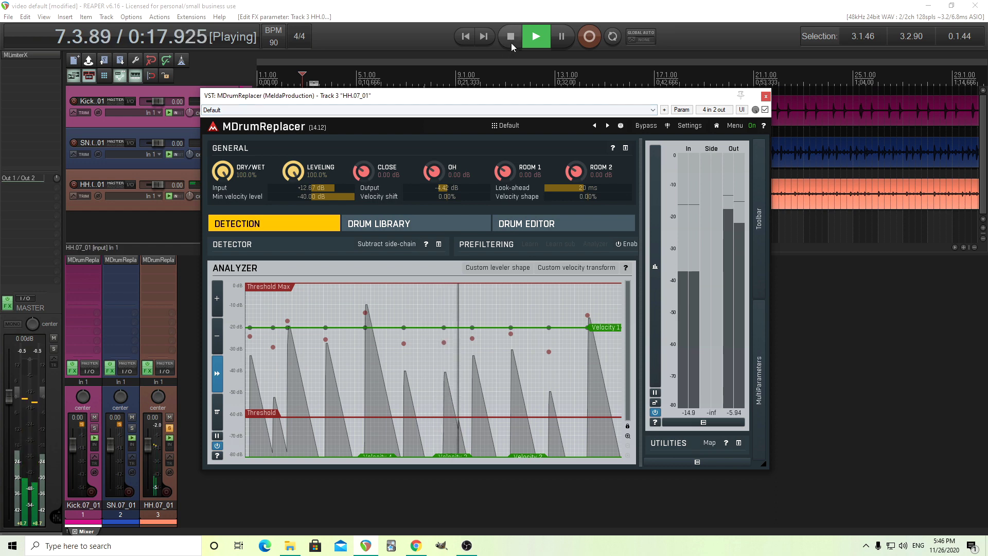
pyautogui.press('space')
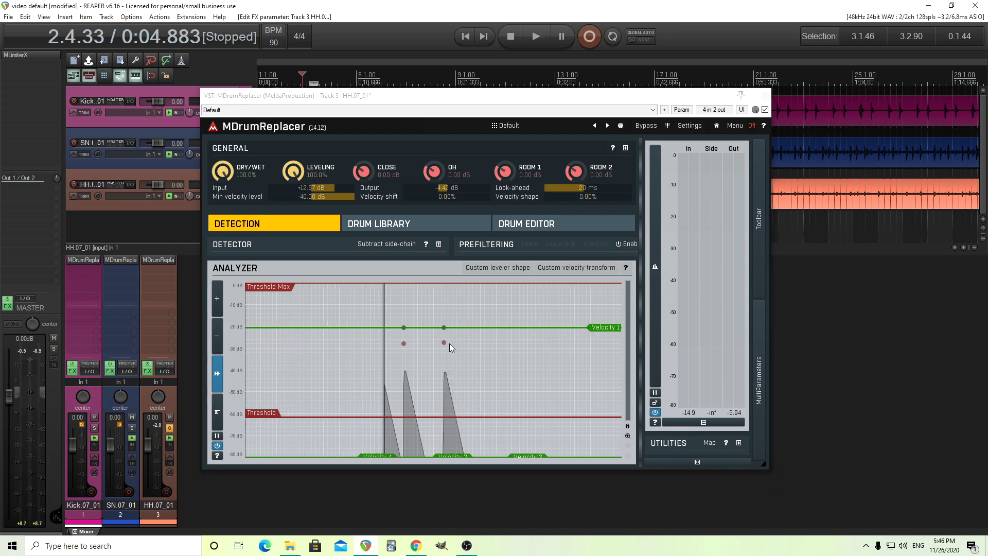
# Set velocity leveling to about 86% and play it back.
pyautogui.moveTo(297, 178); pyautogui.dragTo(297, 188)
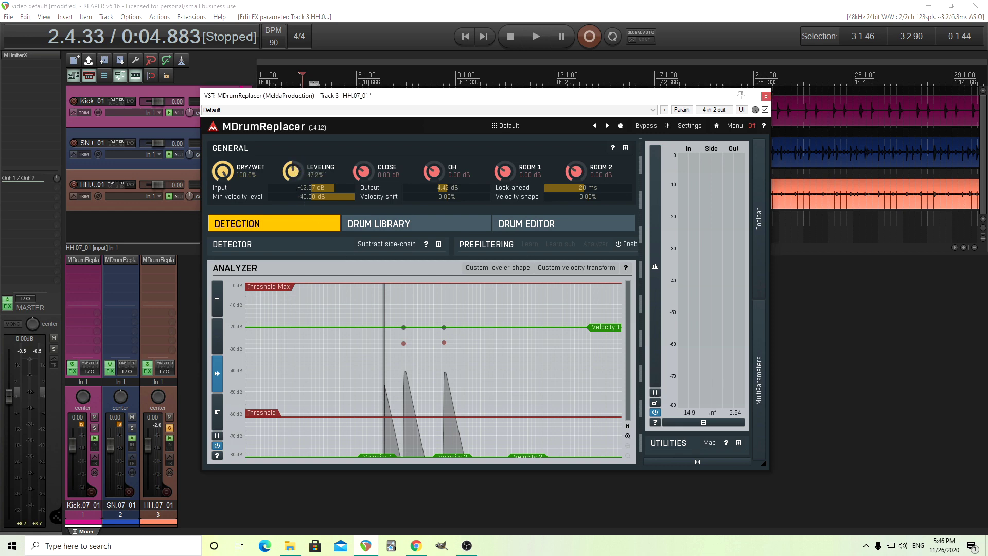
pyautogui.click(534, 42)
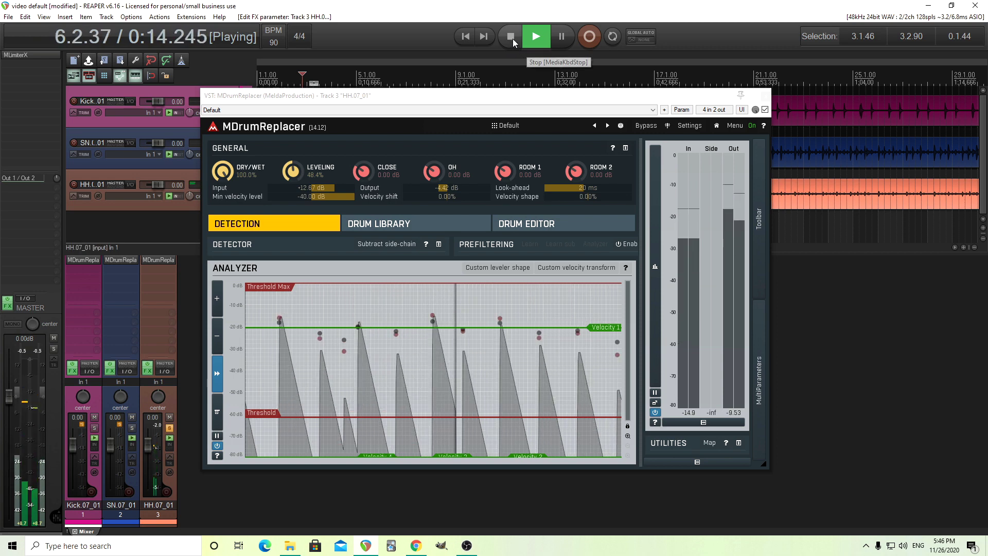
pyautogui.click(512, 38)
# Unsolo the HH track and audition the full replaced kit, stopping playback at 2.4.33.
pyautogui.click(169, 428)
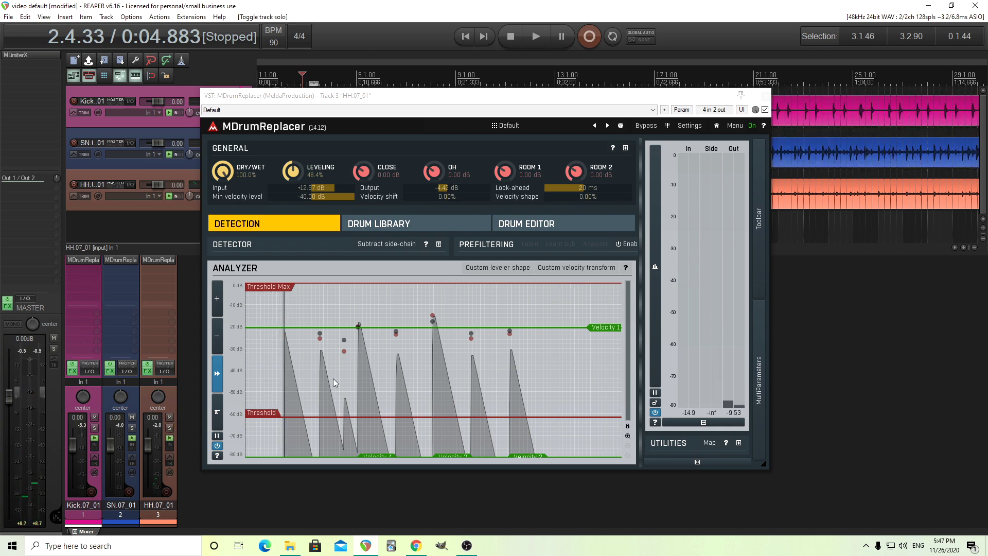
pyautogui.click(536, 36)
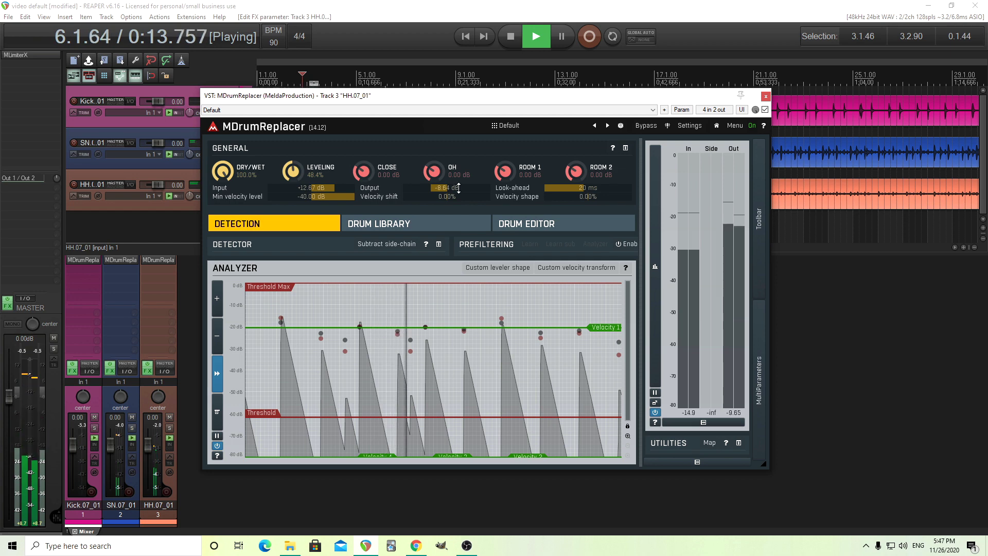
pyautogui.click(507, 43)
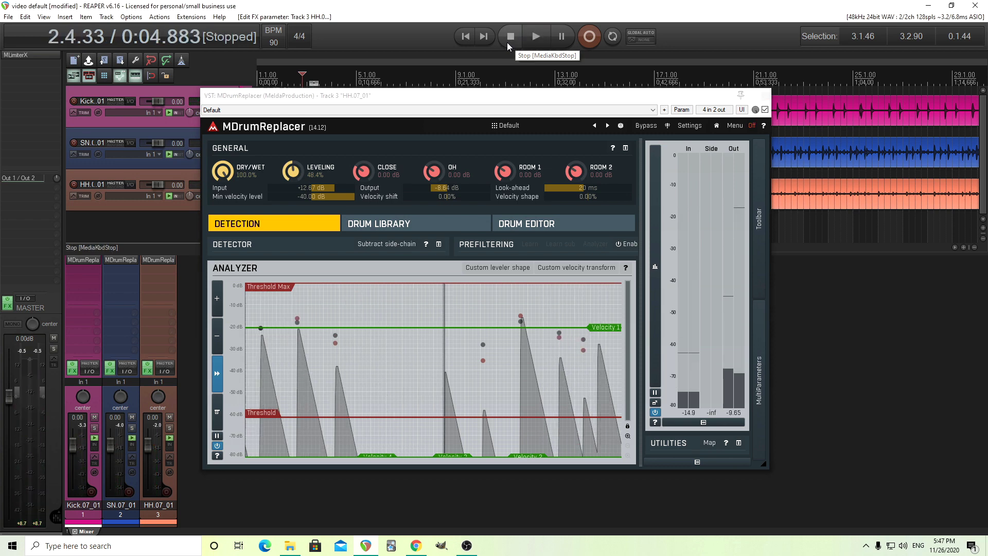